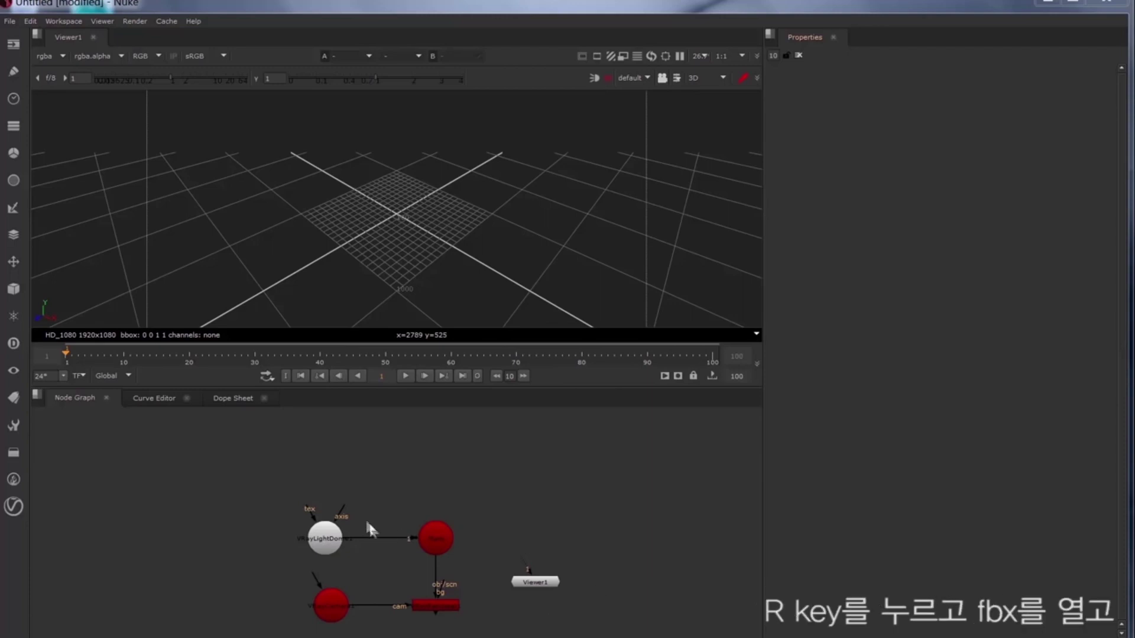
Read in Fbx/sphere_all.fbx as geometry with all objects enabled.
{"action": "key", "text": "r"}
{"action": "left_click", "coordinate": [490, 265]}
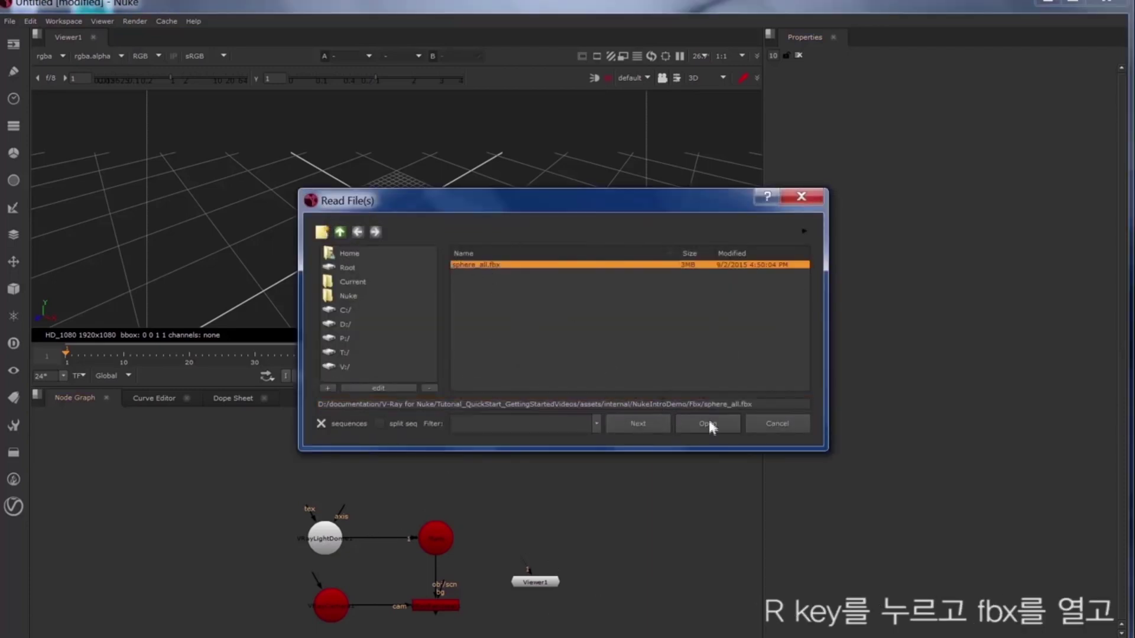
{"action": "left_click", "coordinate": [708, 423]}
{"action": "left_click", "coordinate": [837, 204]}
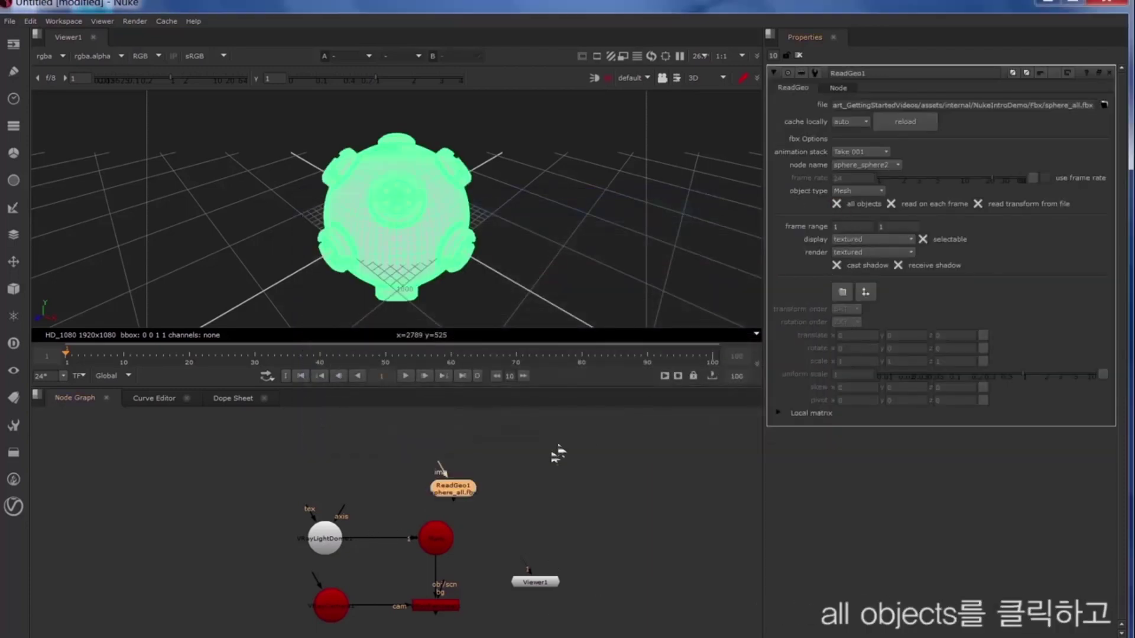
{"action": "left_click", "coordinate": [798, 55]}
Read in Obj/sphere_all.obj as a second geometry node.
{"action": "key", "text": "r"}
{"action": "left_click", "coordinate": [340, 231]}
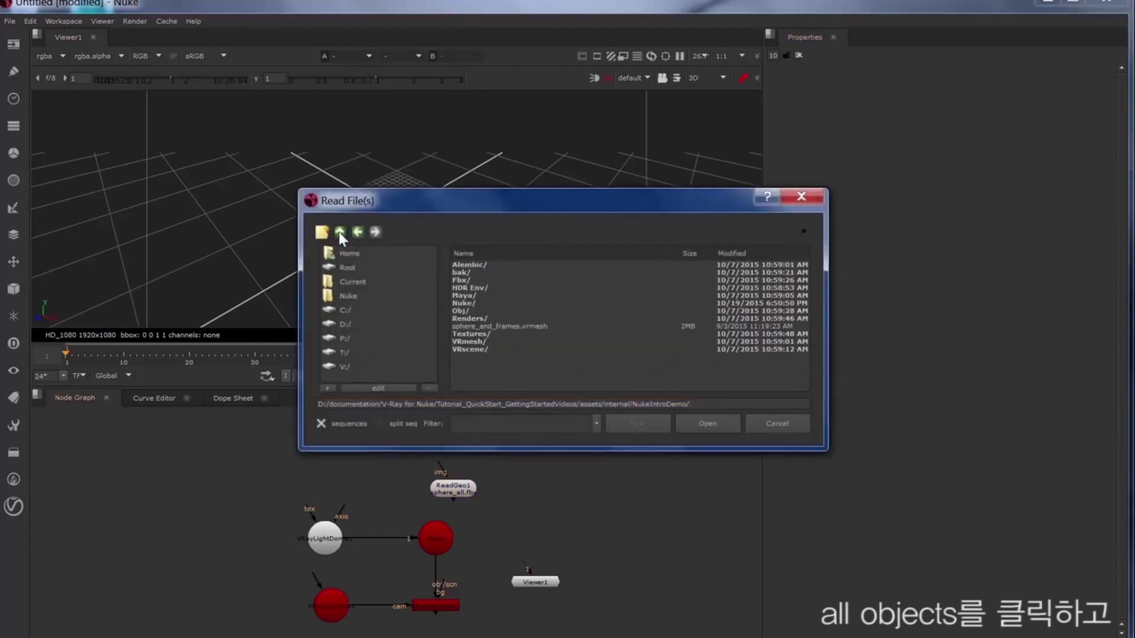
{"action": "double_click", "coordinate": [490, 304]}
{"action": "left_click", "coordinate": [497, 272]}
{"action": "left_click", "coordinate": [706, 422]}
Read in Alembic/sphereAll_animate_02.abc and arrange the three ReadGeo nodes.
{"action": "key", "text": "r"}
{"action": "left_click", "coordinate": [340, 231]}
{"action": "double_click", "coordinate": [505, 264]}
{"action": "left_click", "coordinate": [499, 271]}
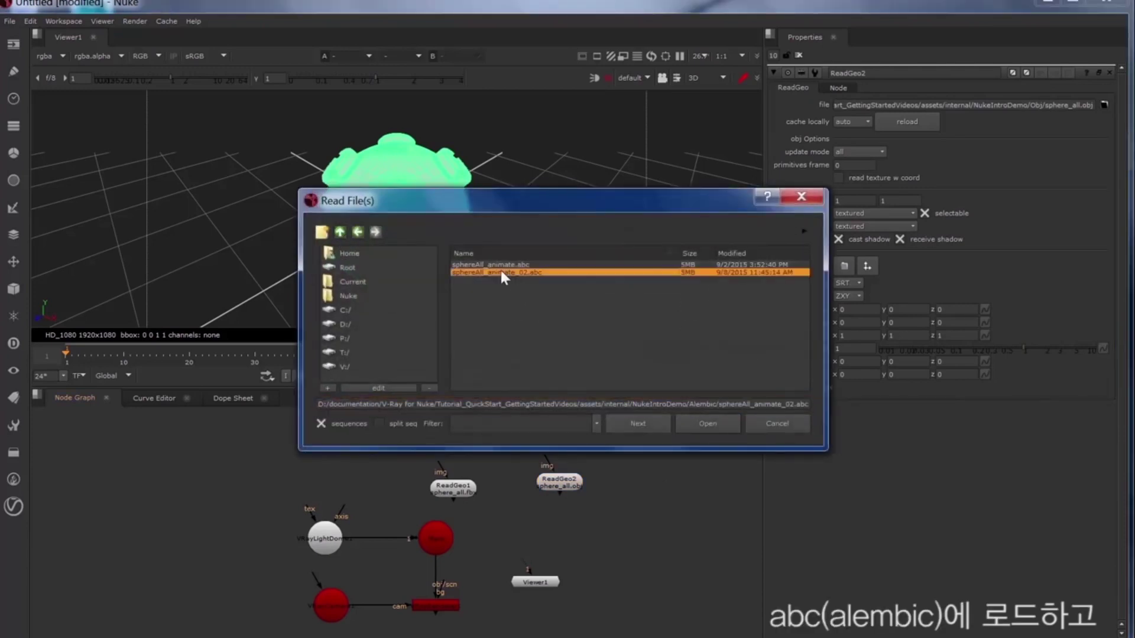
{"action": "left_click", "coordinate": [703, 424]}
{"action": "left_click", "coordinate": [667, 502]}
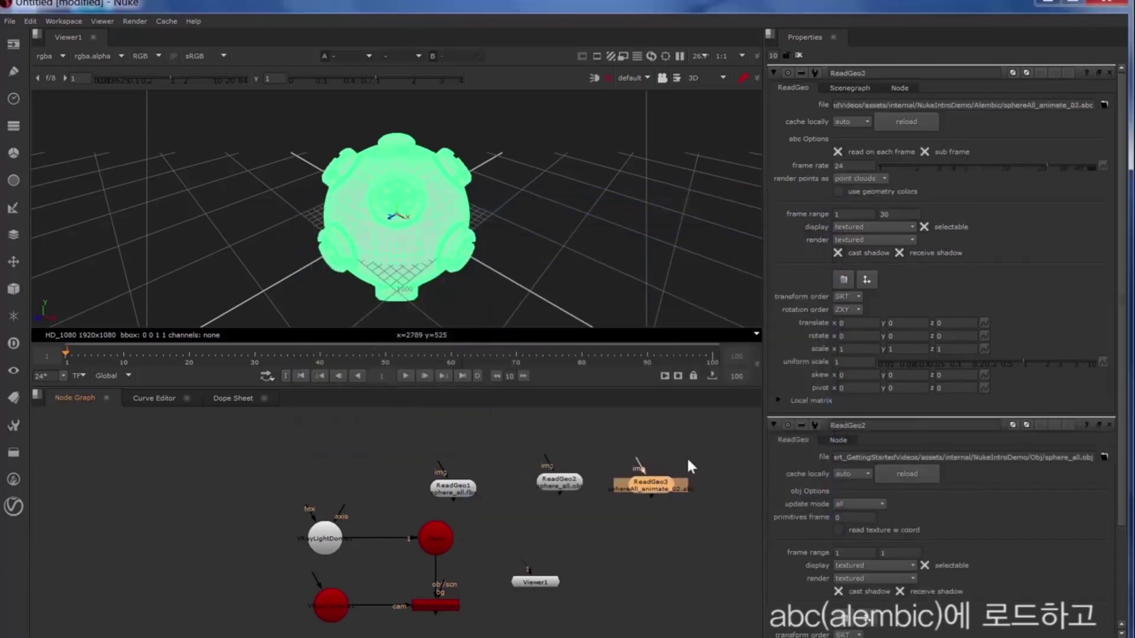
{"action": "left_click_drag", "start_coordinate": [632, 484], "coordinate": [631, 458]}
{"action": "left_click", "coordinate": [690, 467]}
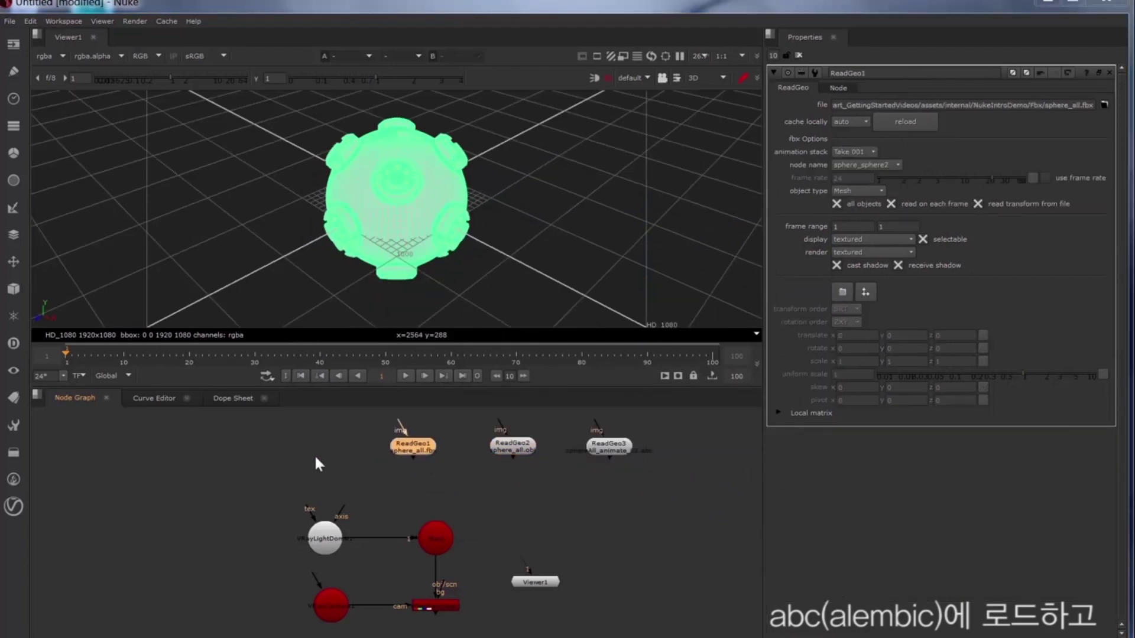
Create a VRayMtl and an ApplyMaterial node, placing ApplyMaterial1 below ReadGeo1.
{"action": "key", "text": "Tab"}
{"action": "type", "text": "vray"}
{"action": "key", "text": "Return"}
{"action": "key", "text": "Tab"}
{"action": "type", "text": "appl"}
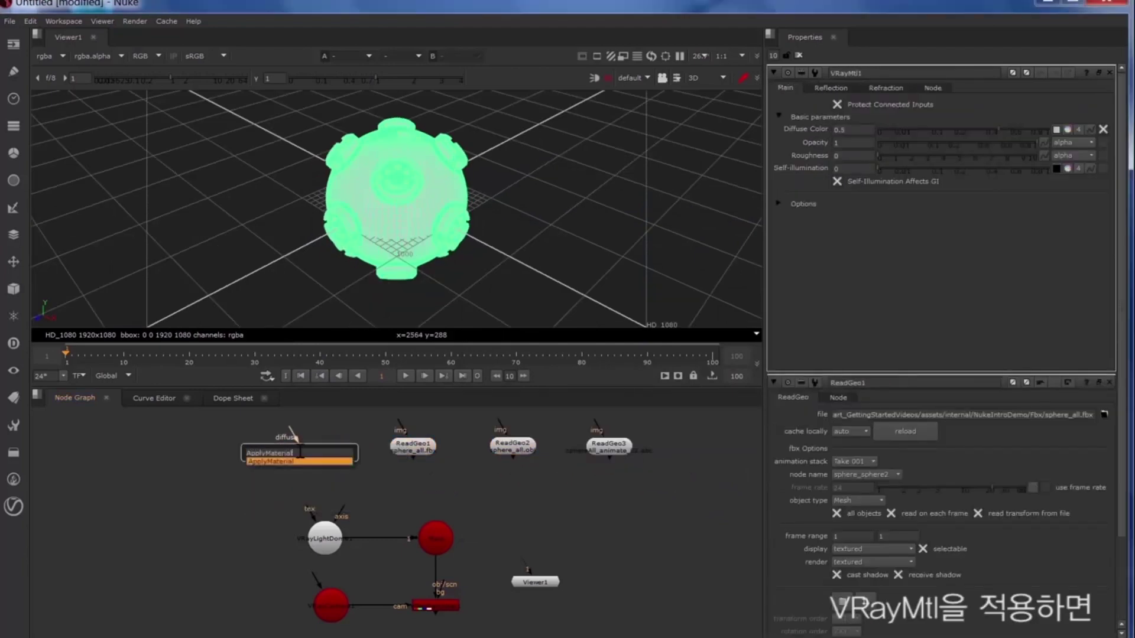
{"action": "key", "text": "Return"}
{"action": "left_click_drag", "start_coordinate": [366, 449], "coordinate": [380, 494]}
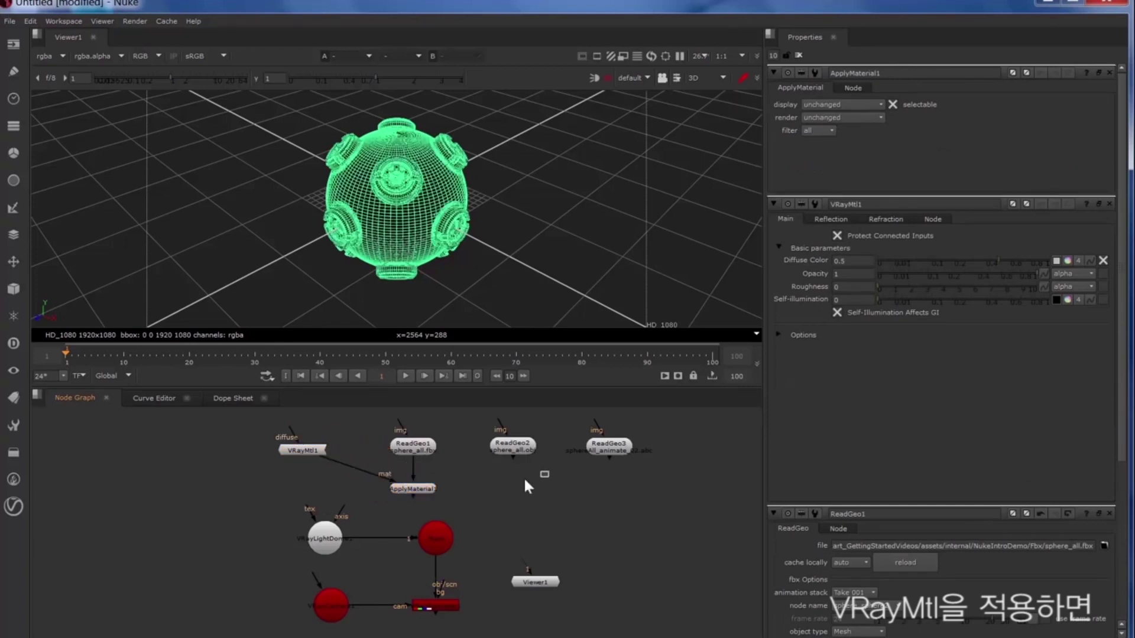
Duplicate ApplyMaterial under the other ReadGeo nodes and connect VRayMtl1 to ApplyMaterial3's material input.
{"action": "left_click", "coordinate": [608, 446]}
{"action": "key", "text": "ctrl+v"}
{"action": "left_click", "coordinate": [512, 446]}
{"action": "key", "text": "ctrl+v"}
{"action": "left_click_drag", "start_coordinate": [391, 472], "coordinate": [597, 480]}
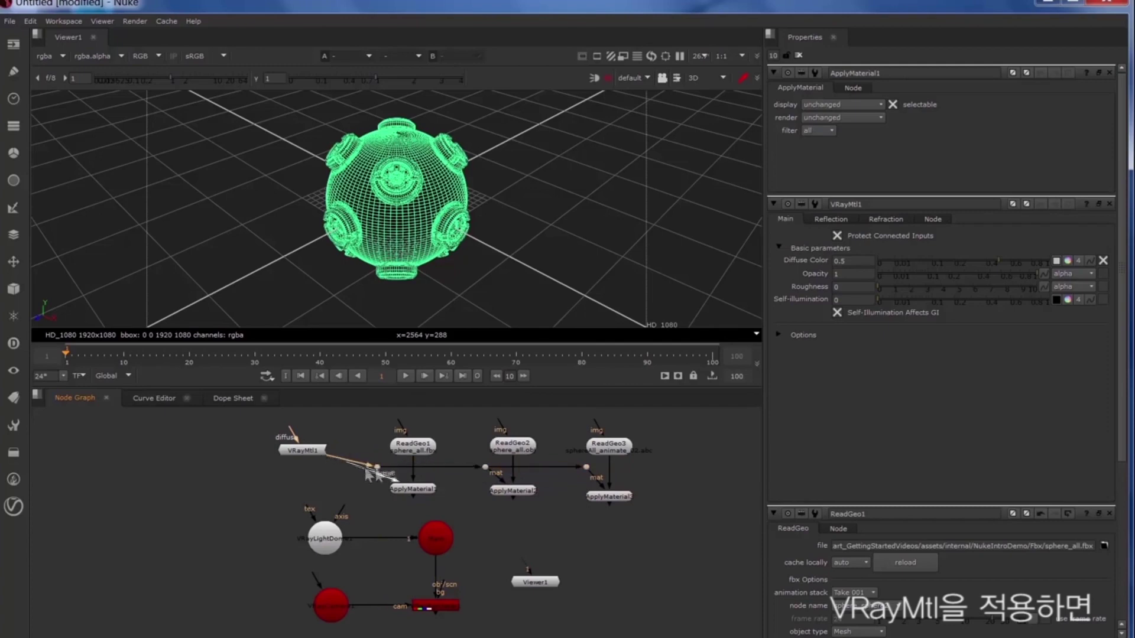
View the VRayRenderer output in 2D with ApplyMaterial1 and ApplyMaterial2 wired into the scene.
{"action": "left_click", "coordinate": [440, 606]}
{"action": "key", "text": "1"}
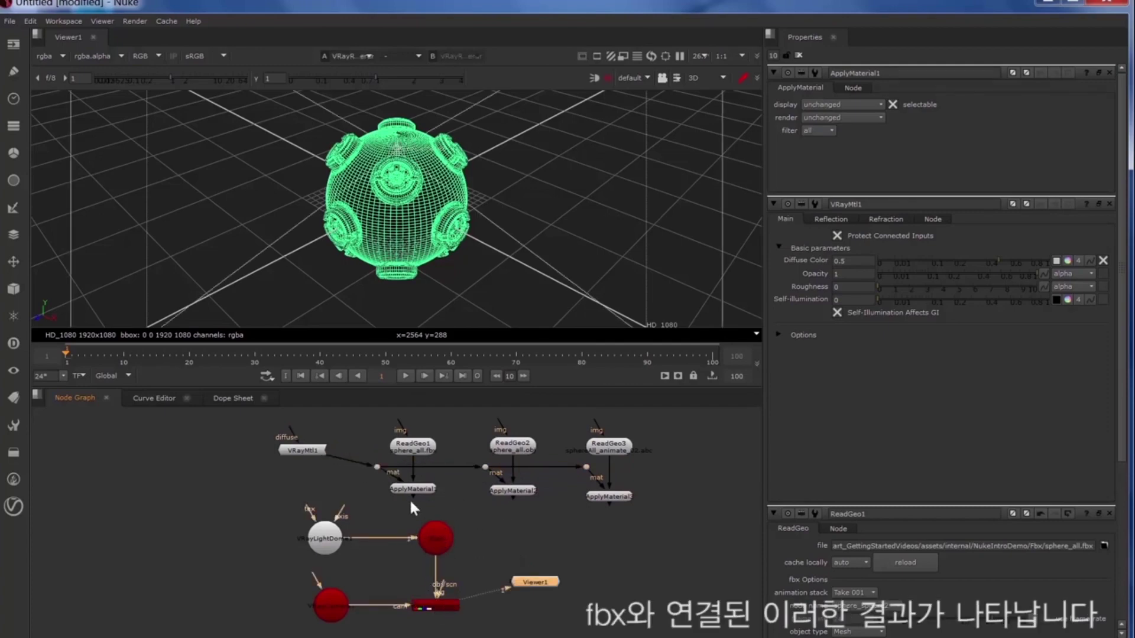
{"action": "left_click_drag", "start_coordinate": [413, 497], "coordinate": [430, 535]}
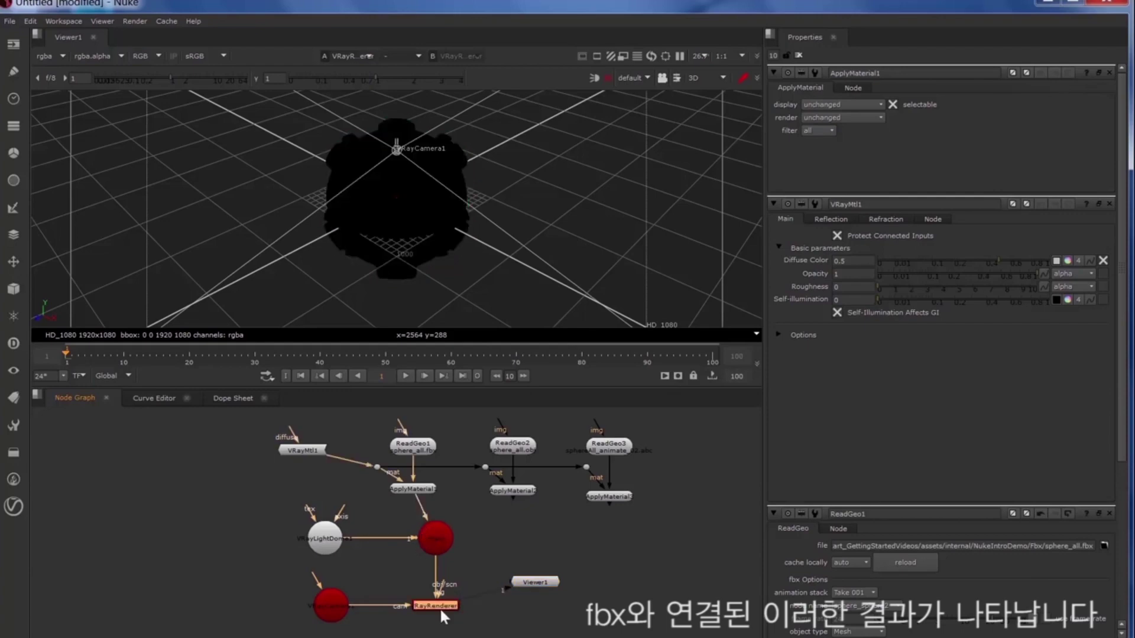
{"action": "key", "text": "Tab"}
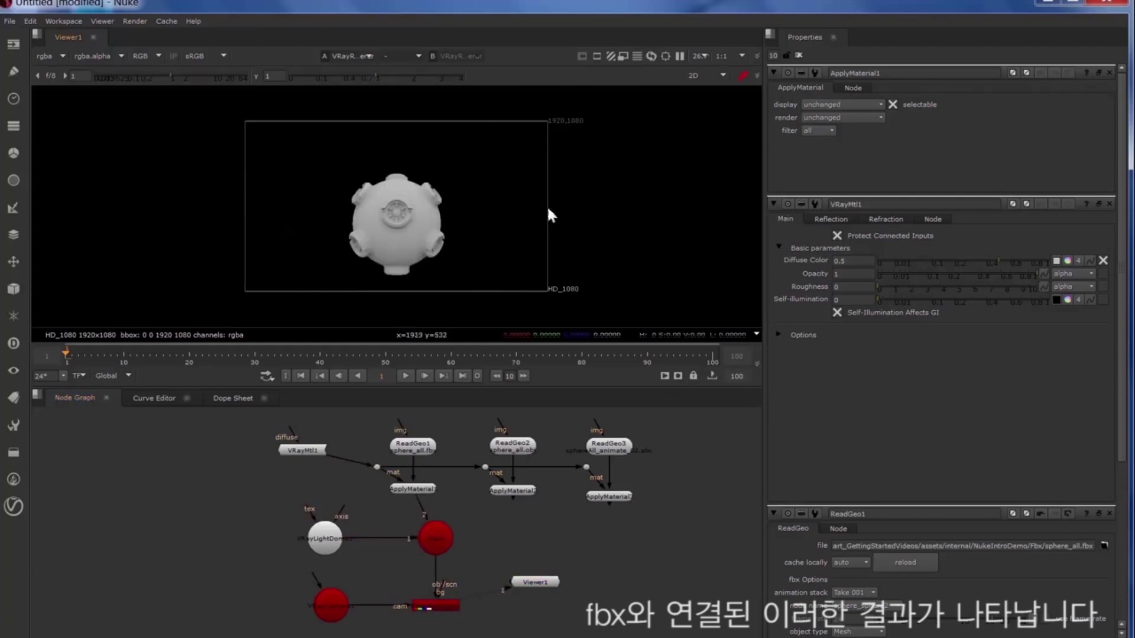
{"action": "key", "text": "f"}
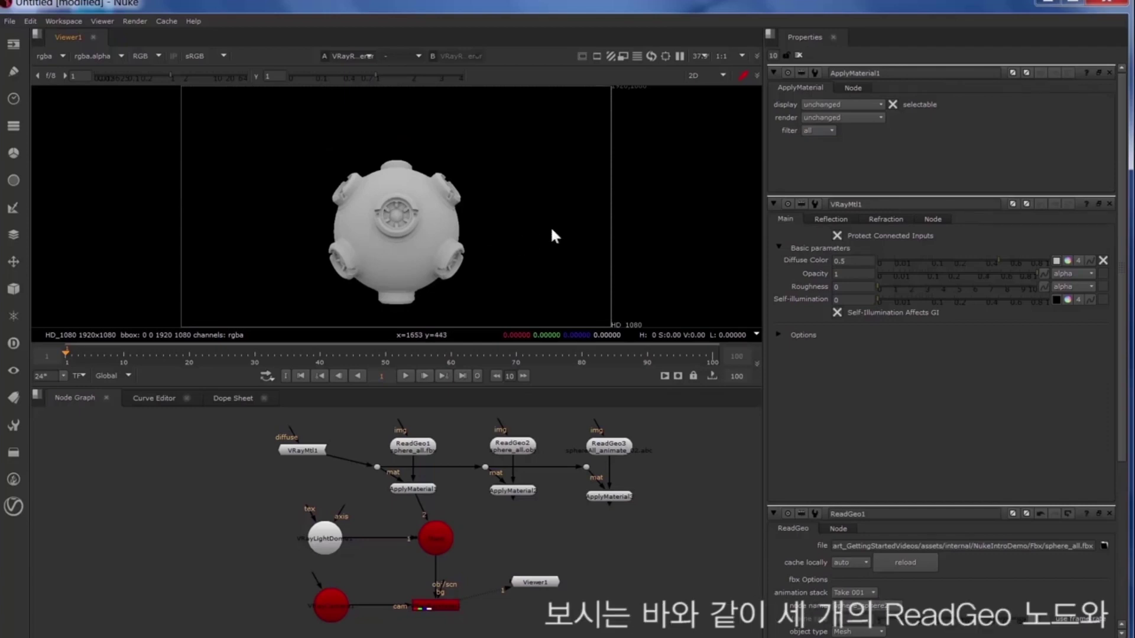
{"action": "left_click_drag", "start_coordinate": [426, 513], "coordinate": [606, 499]}
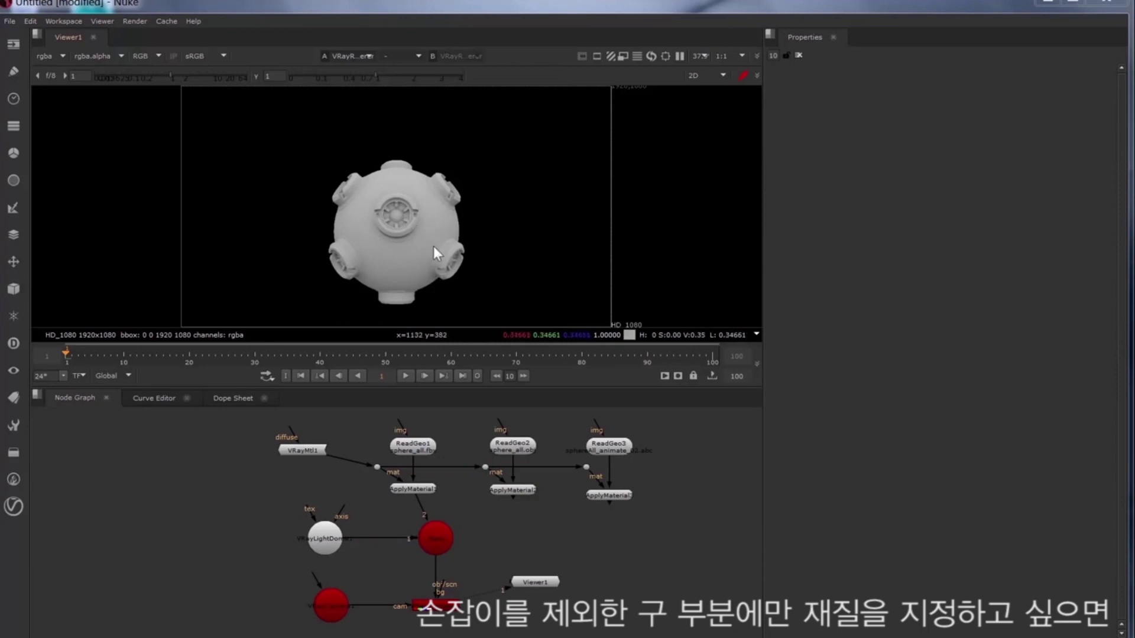
Set ApplyMaterial1 and ApplyMaterial2 to filter by object name.
{"action": "left_click", "coordinate": [421, 489]}
{"action": "double_click", "coordinate": [420, 488]}
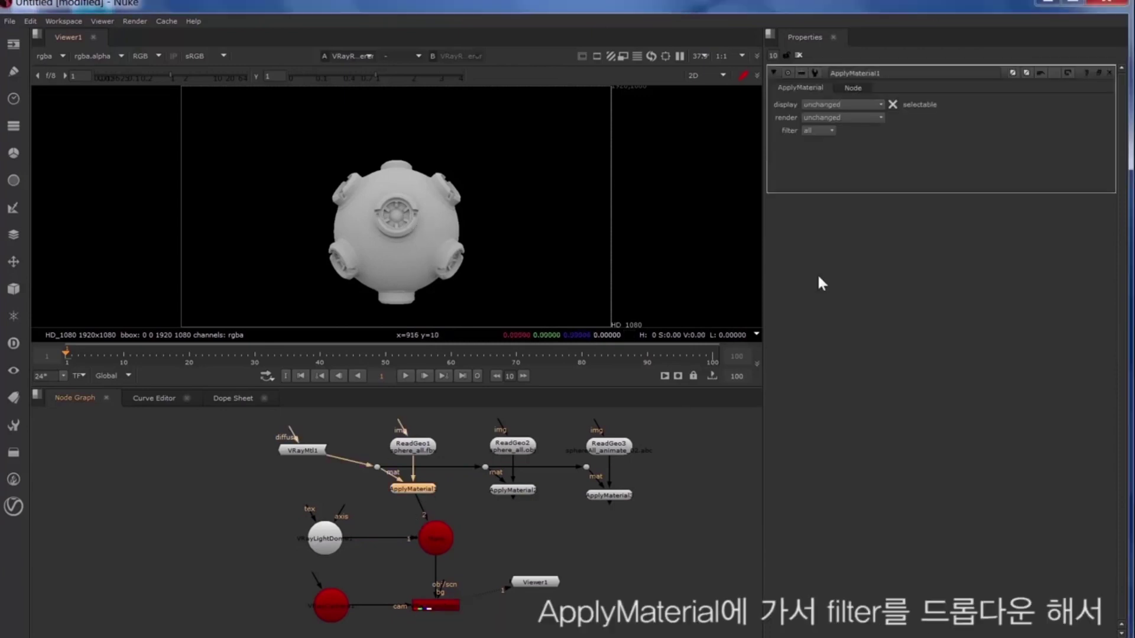
{"action": "left_click", "coordinate": [819, 130]}
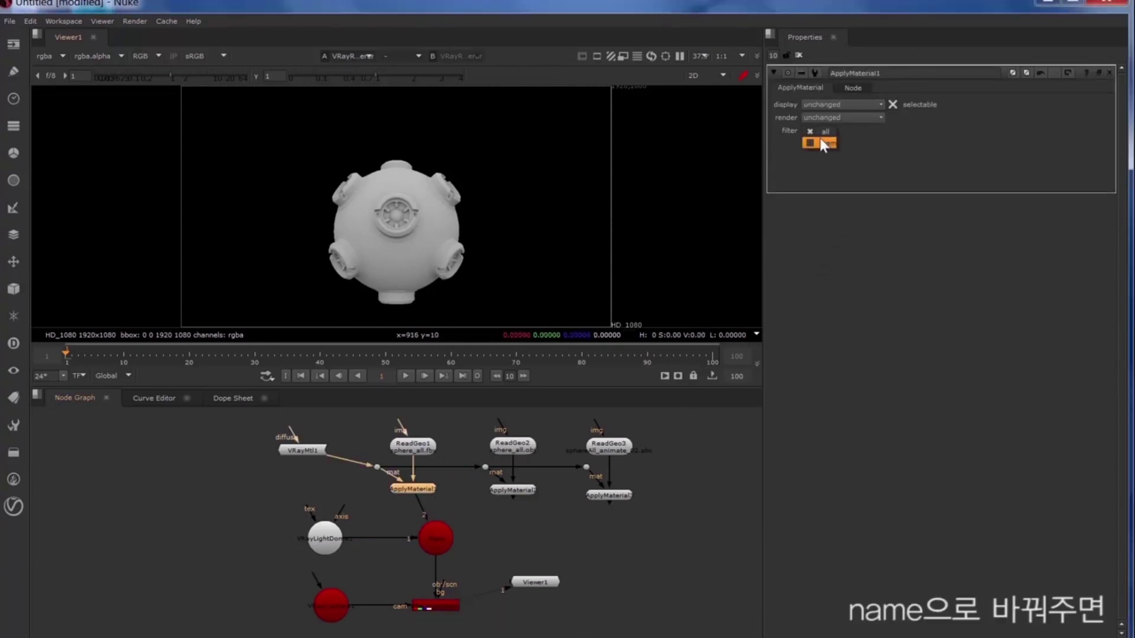
{"action": "left_click", "coordinate": [824, 143]}
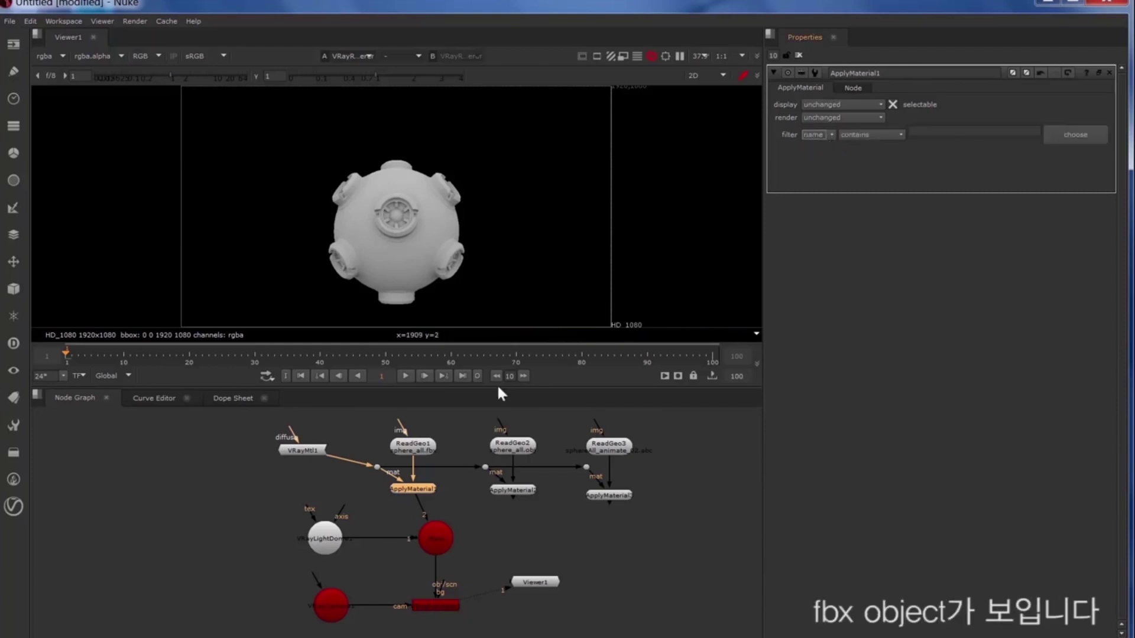
{"action": "left_click", "coordinate": [1075, 136]}
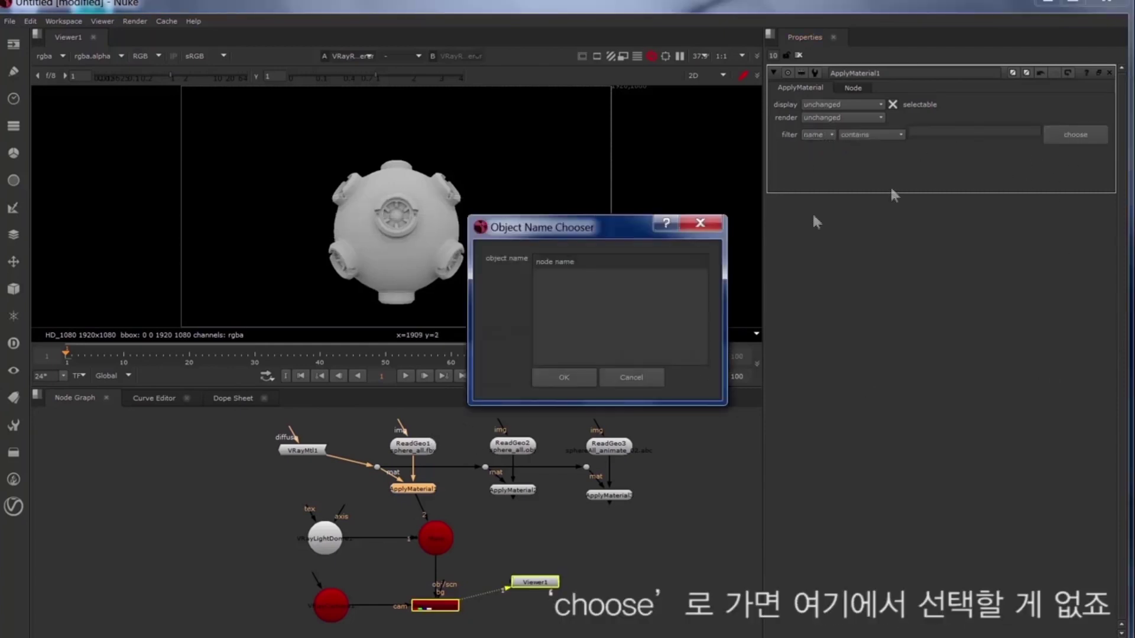
{"action": "left_click", "coordinate": [631, 378]}
{"action": "double_click", "coordinate": [512, 490]}
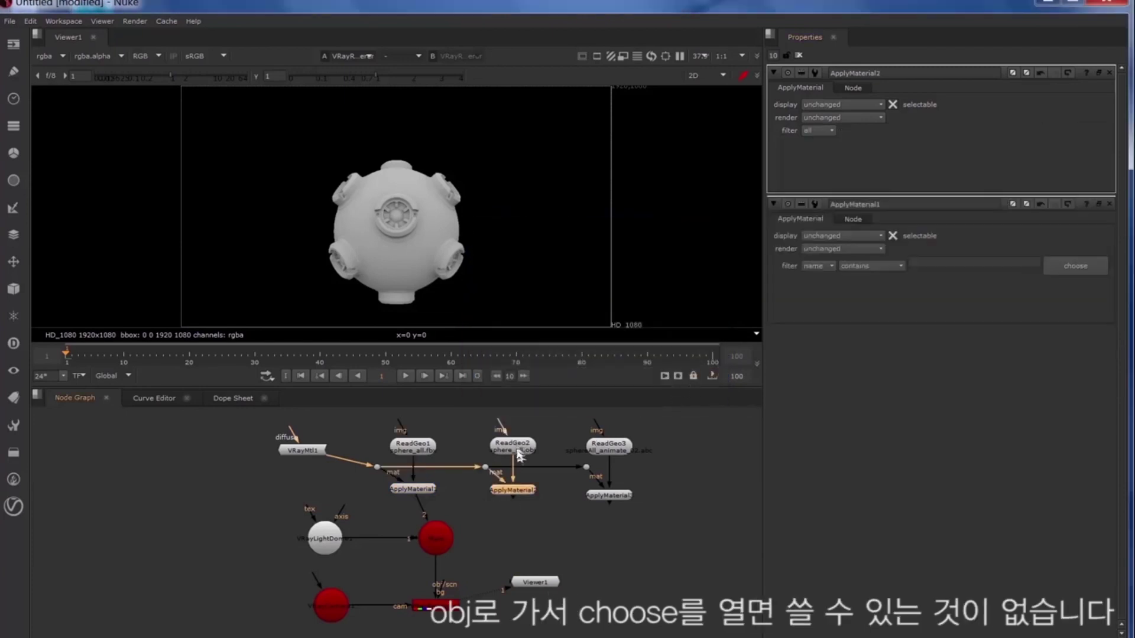
{"action": "left_click", "coordinate": [826, 130]}
{"action": "left_click", "coordinate": [828, 143]}
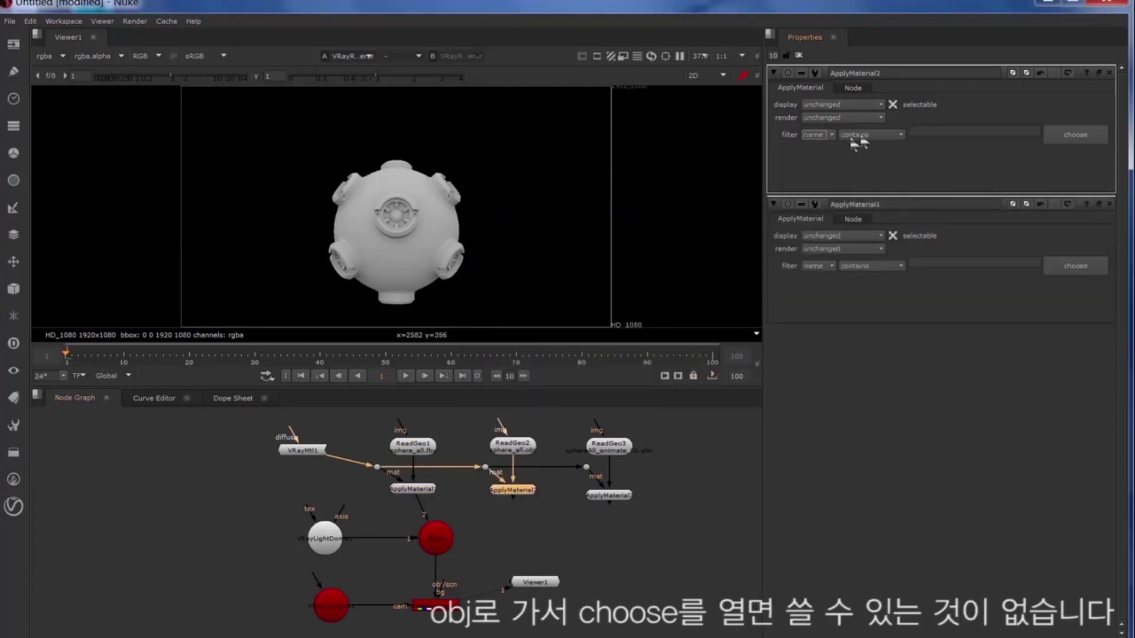
{"action": "left_click", "coordinate": [1076, 137]}
{"action": "left_click", "coordinate": [631, 377]}
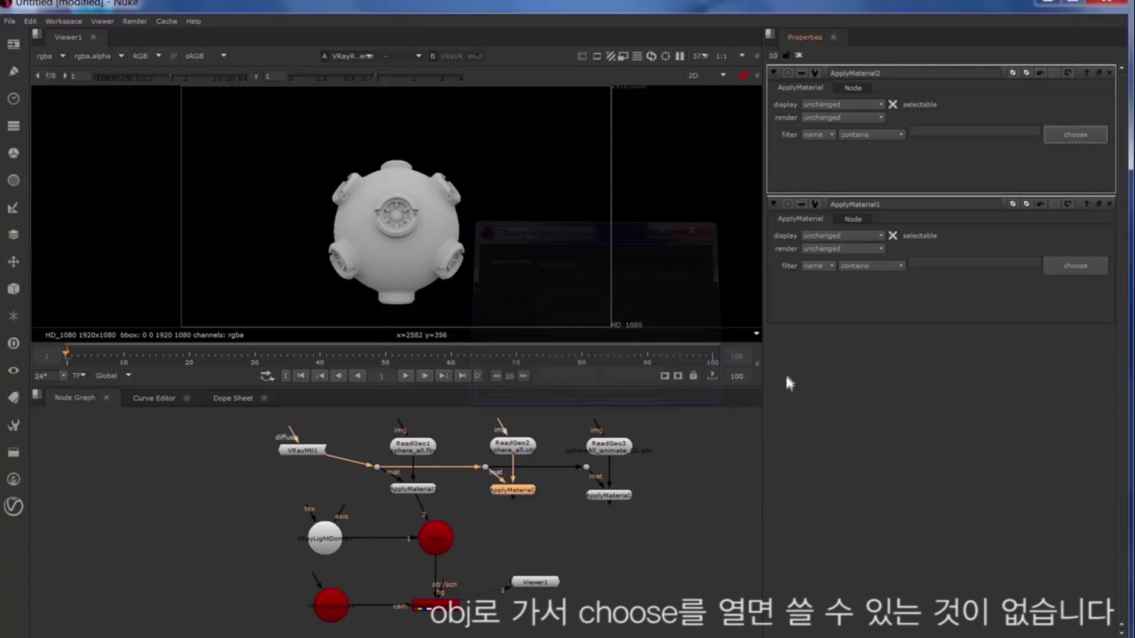
Wire ApplyMaterial3 into the scene and filter it by name to sphere_sphere3.
{"action": "left_click_drag", "start_coordinate": [610, 495], "coordinate": [610, 487]}
{"action": "left_click_drag", "start_coordinate": [417, 500], "coordinate": [616, 492]}
{"action": "double_click", "coordinate": [615, 488]}
{"action": "left_click", "coordinate": [820, 133]}
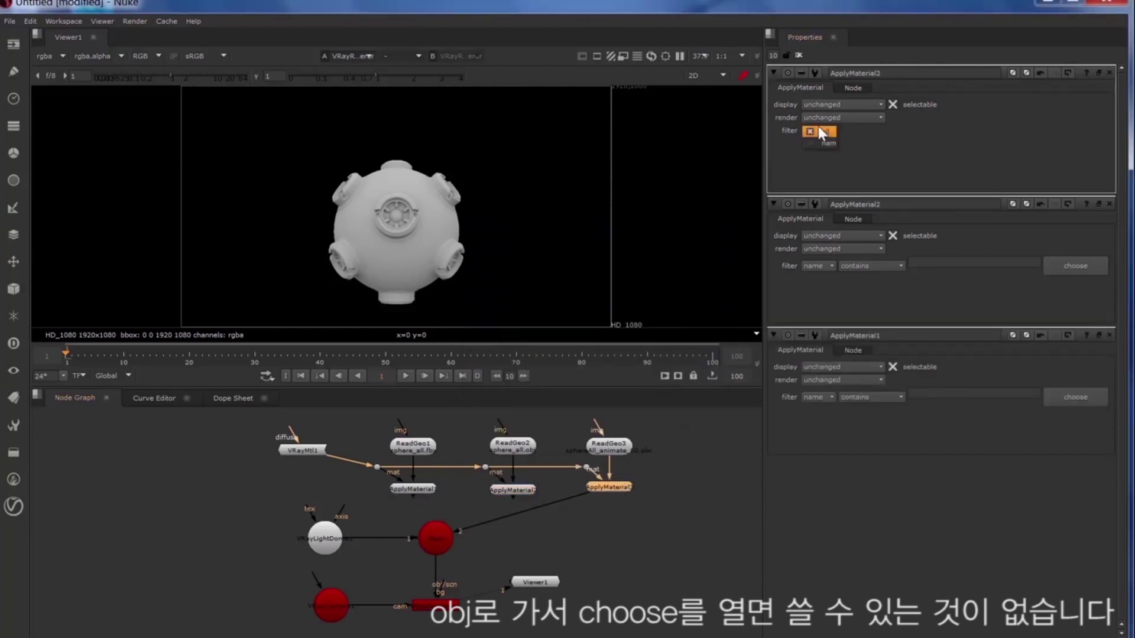
{"action": "left_click", "coordinate": [823, 145]}
{"action": "left_click", "coordinate": [1056, 141]}
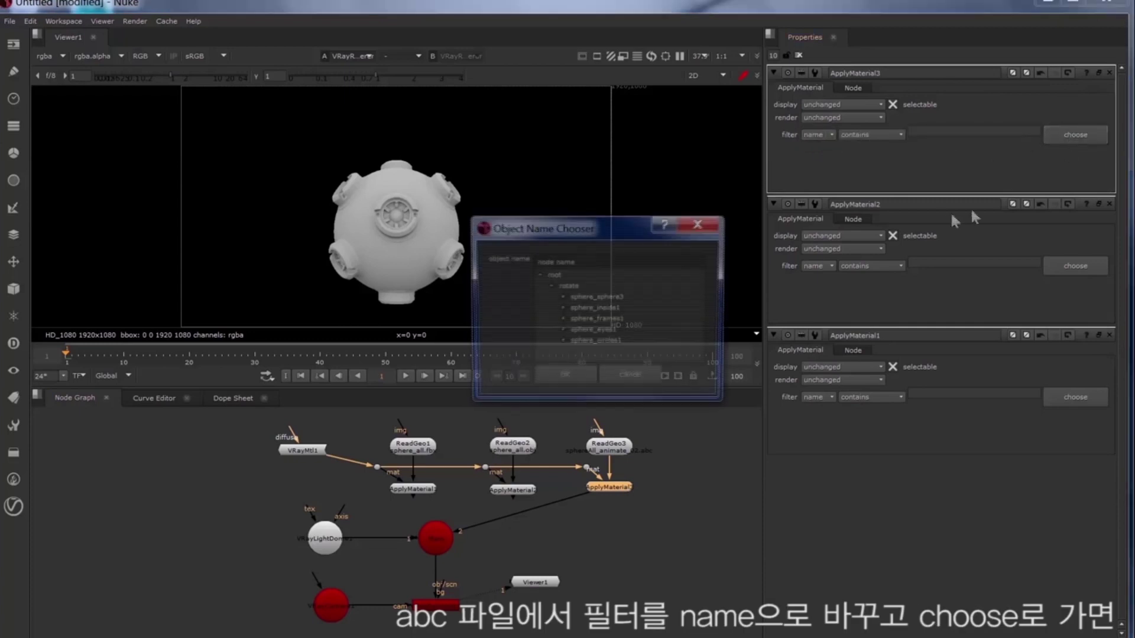
{"action": "left_click", "coordinate": [582, 297]}
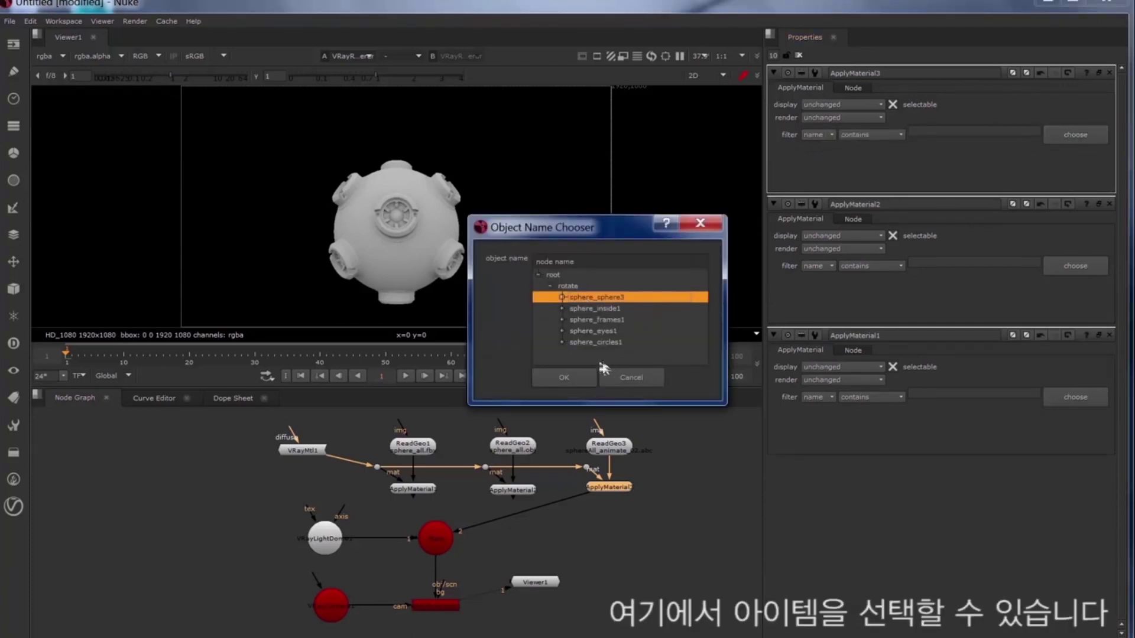
{"action": "left_click", "coordinate": [579, 375]}
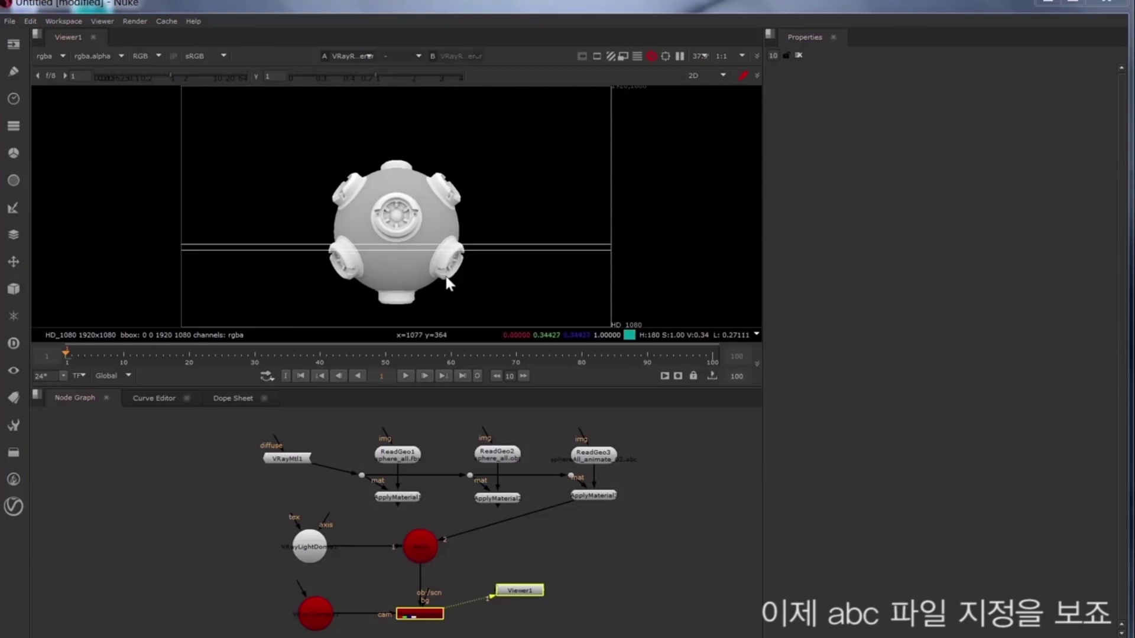
Create a VRayProxy node beside ReadGeo3 whose File Path is sphereAll_animate_02.abc.
{"action": "left_click", "coordinate": [593, 455]}
{"action": "key", "text": "Tab"}
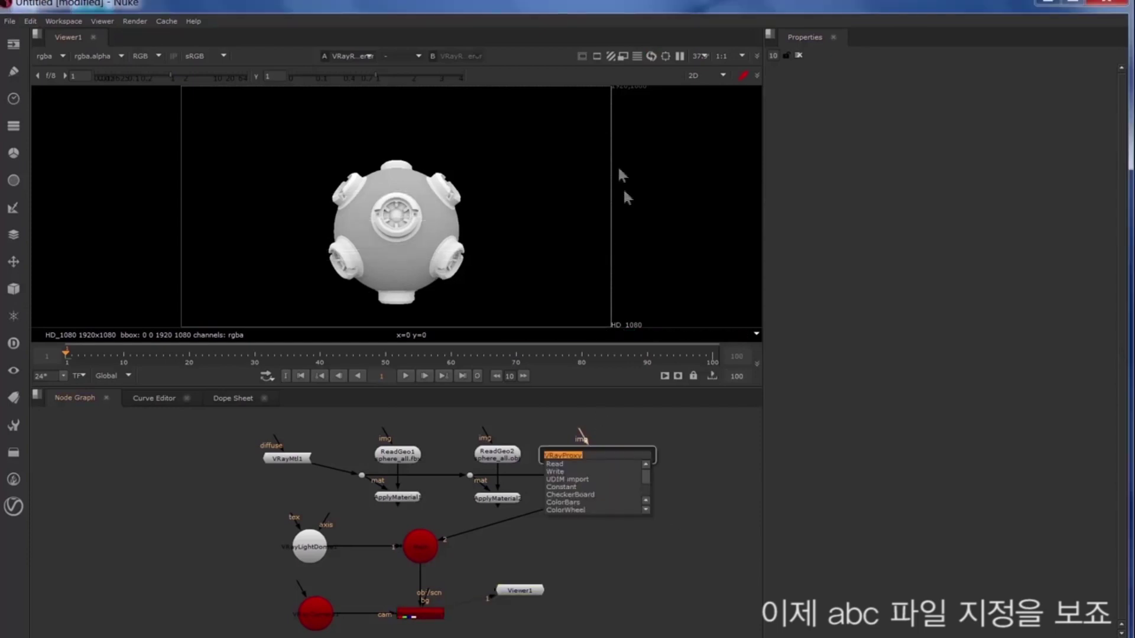
{"action": "key", "text": "Escape"}
{"action": "key", "text": "Tab"}
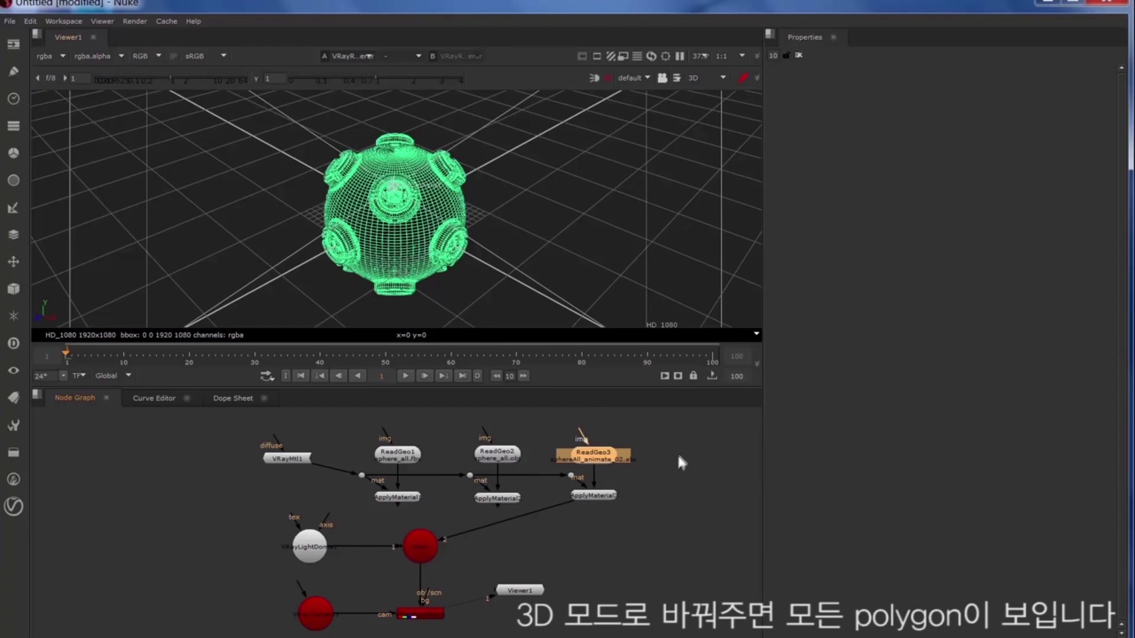
{"action": "left_click", "coordinate": [688, 441]}
{"action": "key", "text": "Tab"}
{"action": "type", "text": "vrayp"}
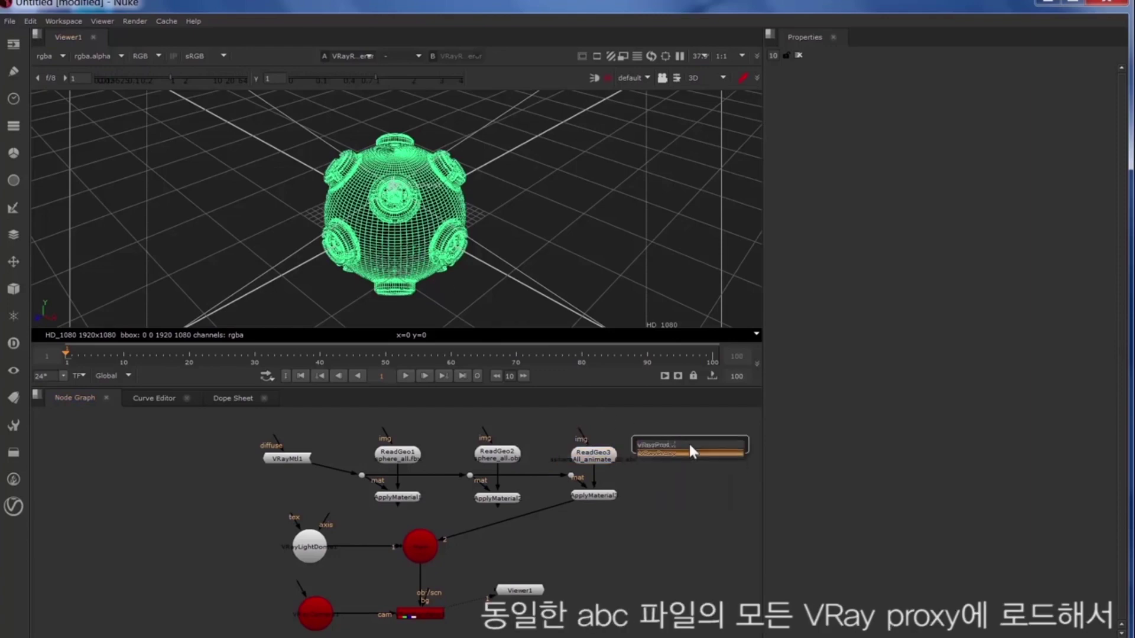
{"action": "key", "text": "Return"}
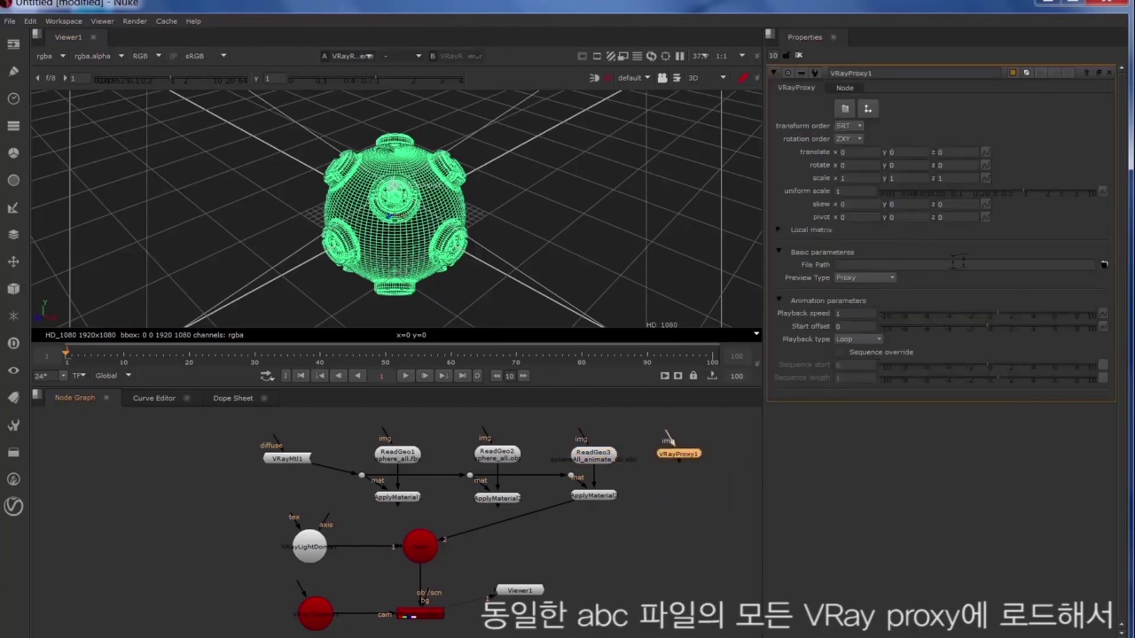
{"action": "left_click", "coordinate": [1104, 265]}
{"action": "left_click", "coordinate": [576, 269]}
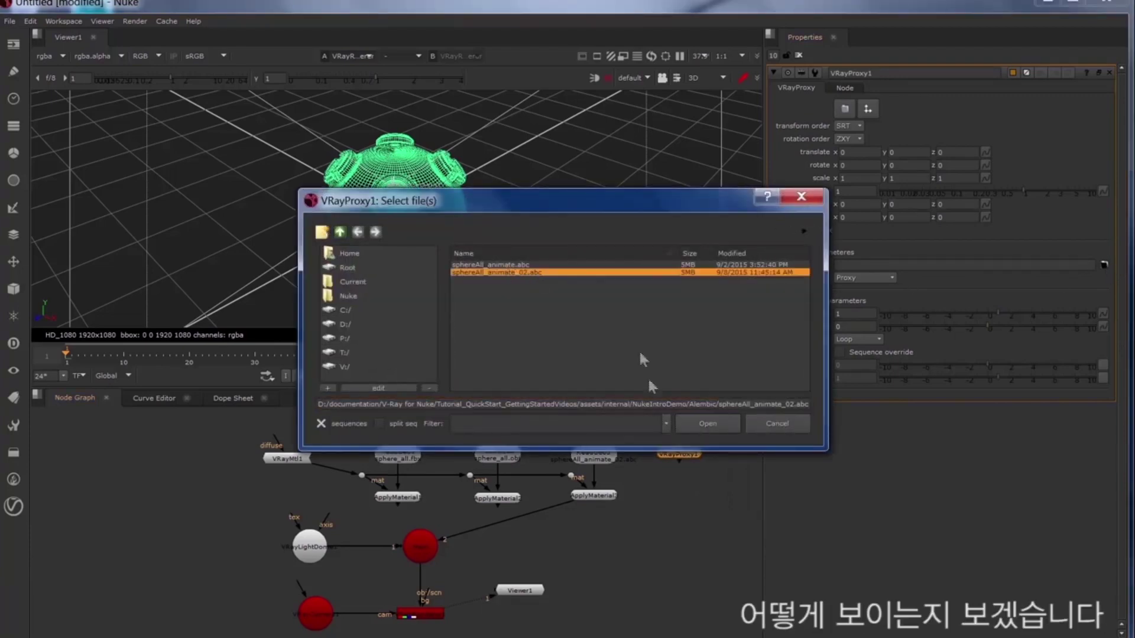
{"action": "left_click", "coordinate": [697, 421]}
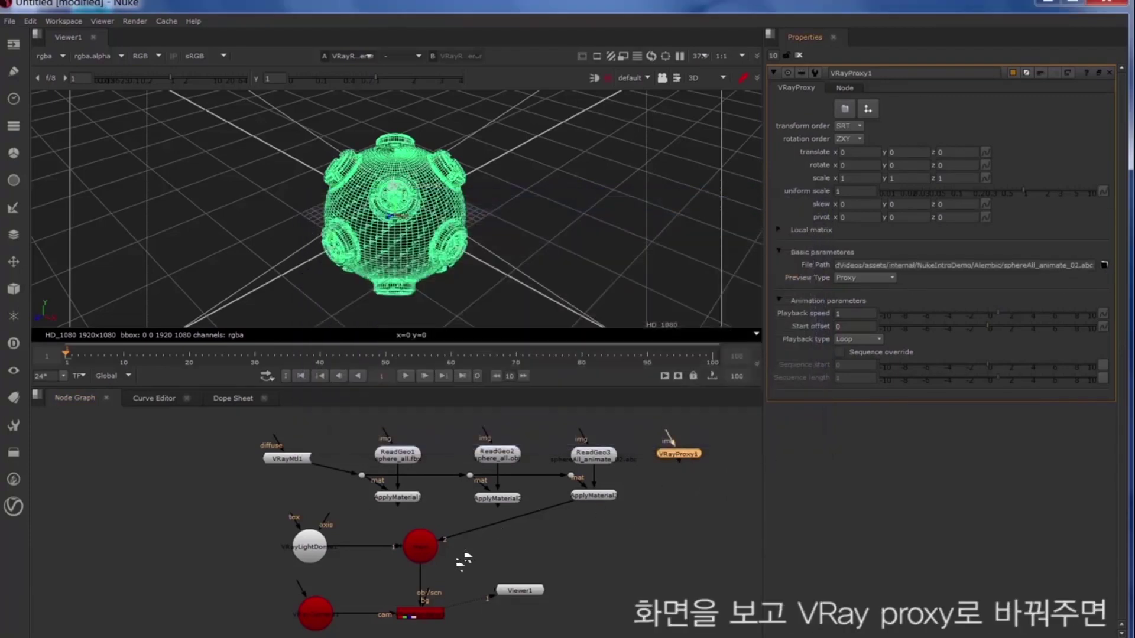
{"action": "left_click", "coordinate": [421, 540]}
Feed VRayProxy1 into ApplyMaterial3 and orbit the 3D view to inspect the proxy sphere.
{"action": "key", "text": "1"}
{"action": "left_click_drag", "start_coordinate": [667, 463], "coordinate": [597, 485]}
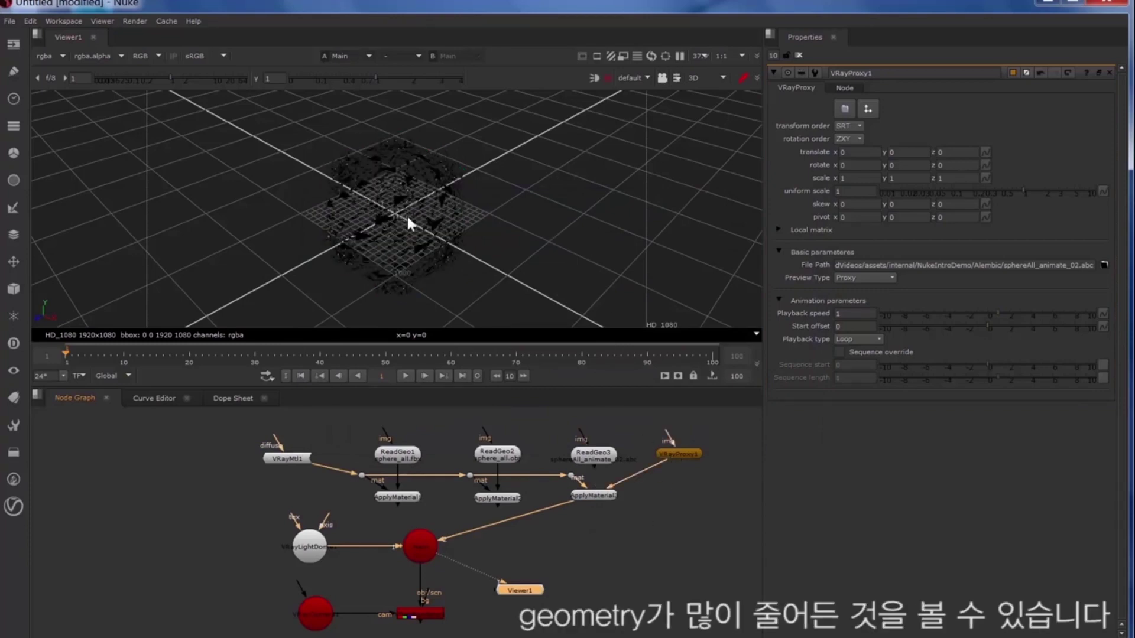
{"action": "left_click_drag", "start_coordinate": [481, 241], "coordinate": [507, 185], "text": "ctrl"}
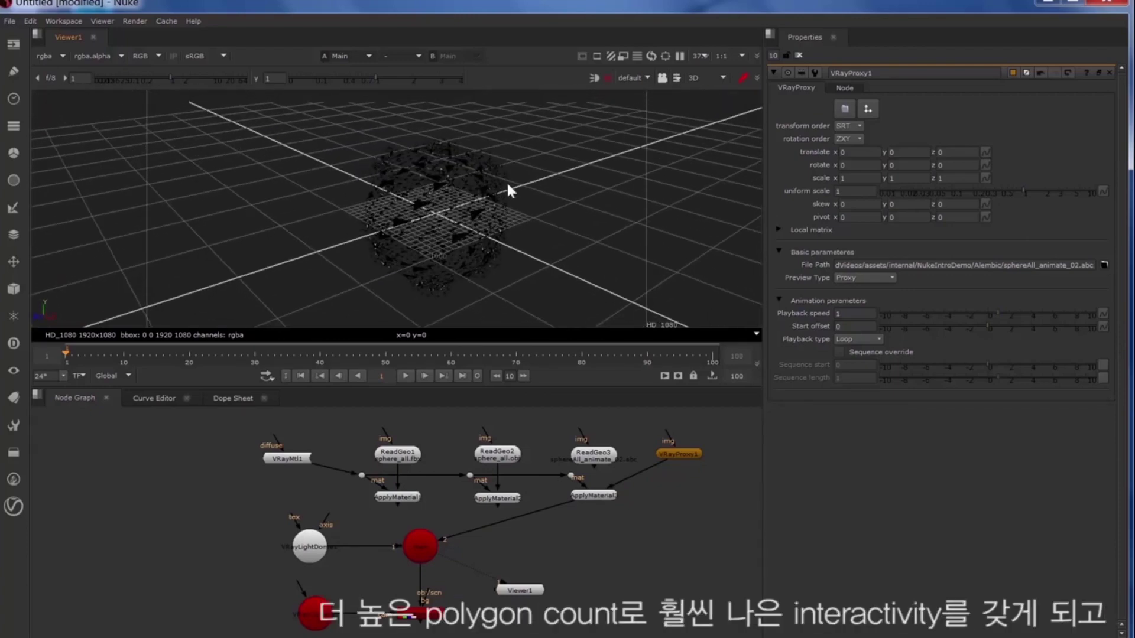
{"action": "left_click", "coordinate": [436, 239]}
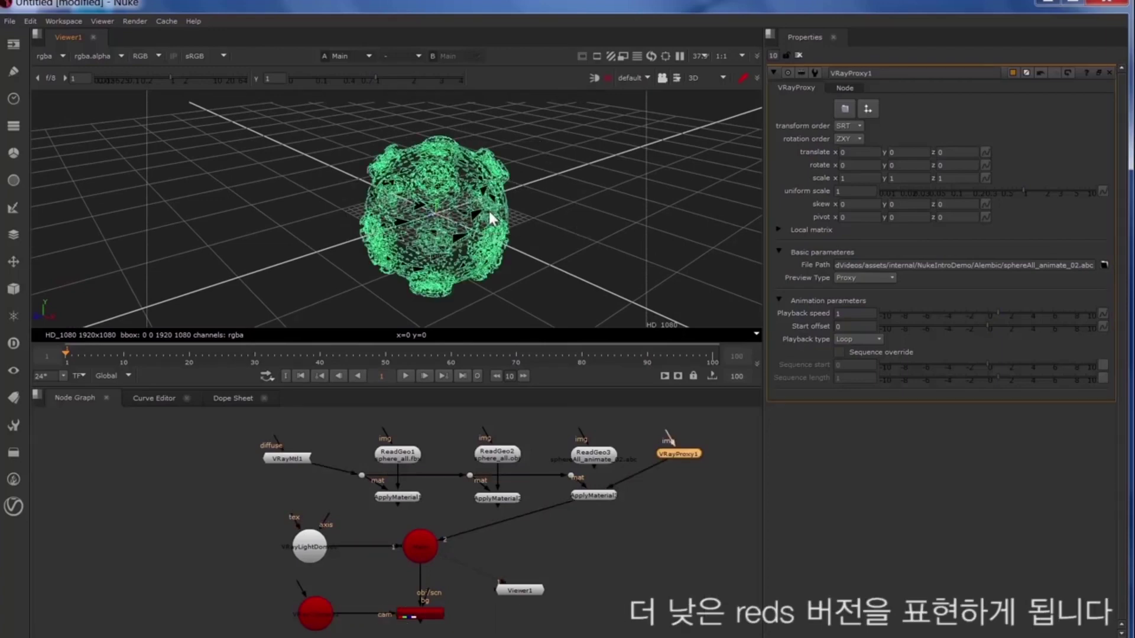
{"action": "left_click_drag", "start_coordinate": [488, 211], "coordinate": [561, 224], "text": "ctrl"}
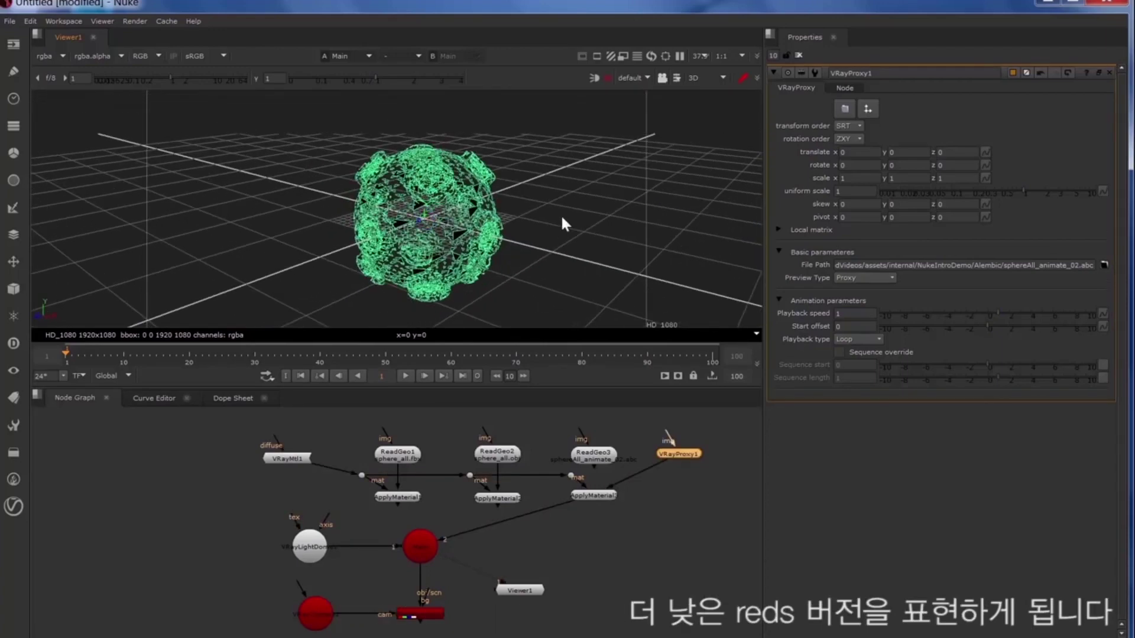
Show the render node's grey sphere output in the 2D viewer.
{"action": "left_click", "coordinate": [550, 407]}
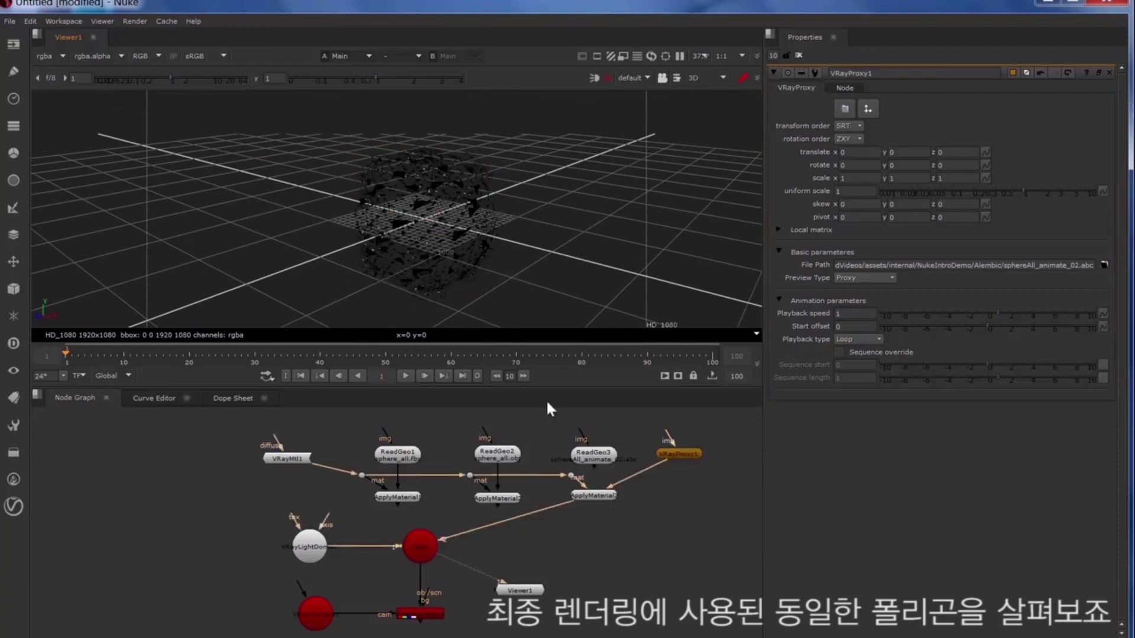
{"action": "left_click", "coordinate": [424, 617]}
{"action": "key", "text": "1"}
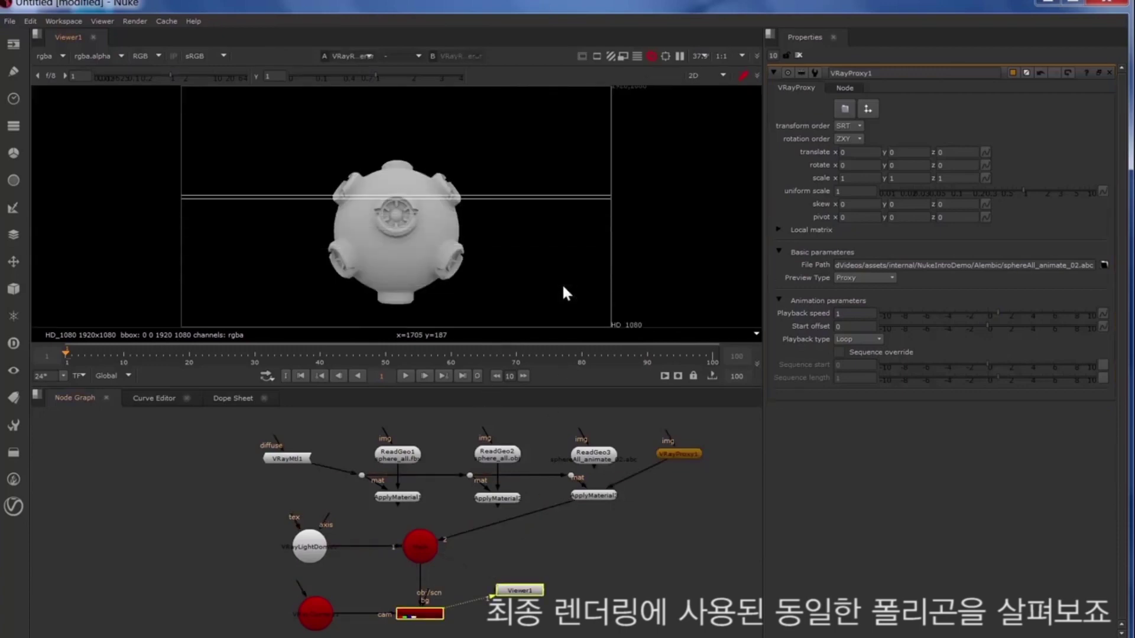
Set VRayMtl1's Diffuse Color channels to 0.5, 0, 0 for a red sphere.
{"action": "double_click", "coordinate": [615, 495]}
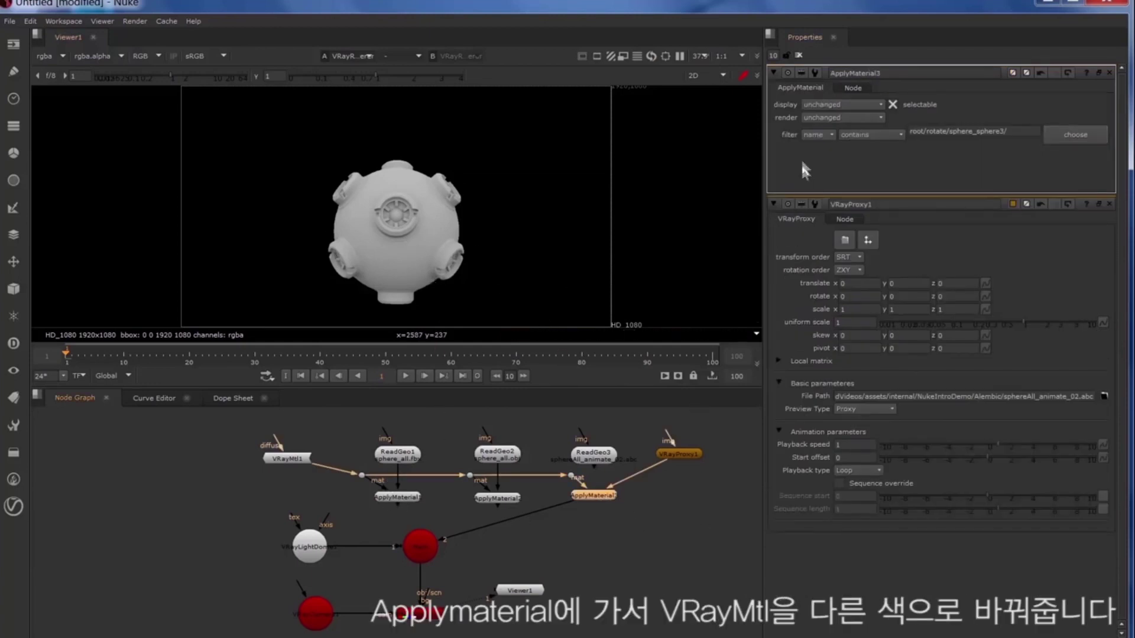
{"action": "left_click", "coordinate": [287, 458]}
{"action": "double_click", "coordinate": [289, 457]}
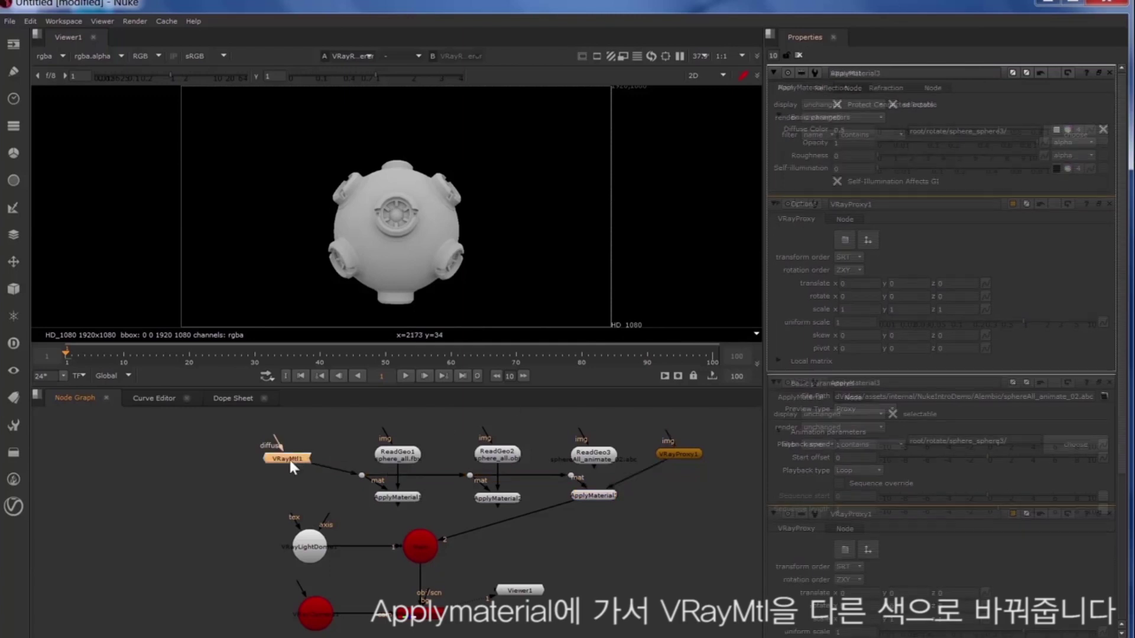
{"action": "left_click", "coordinate": [1077, 130]}
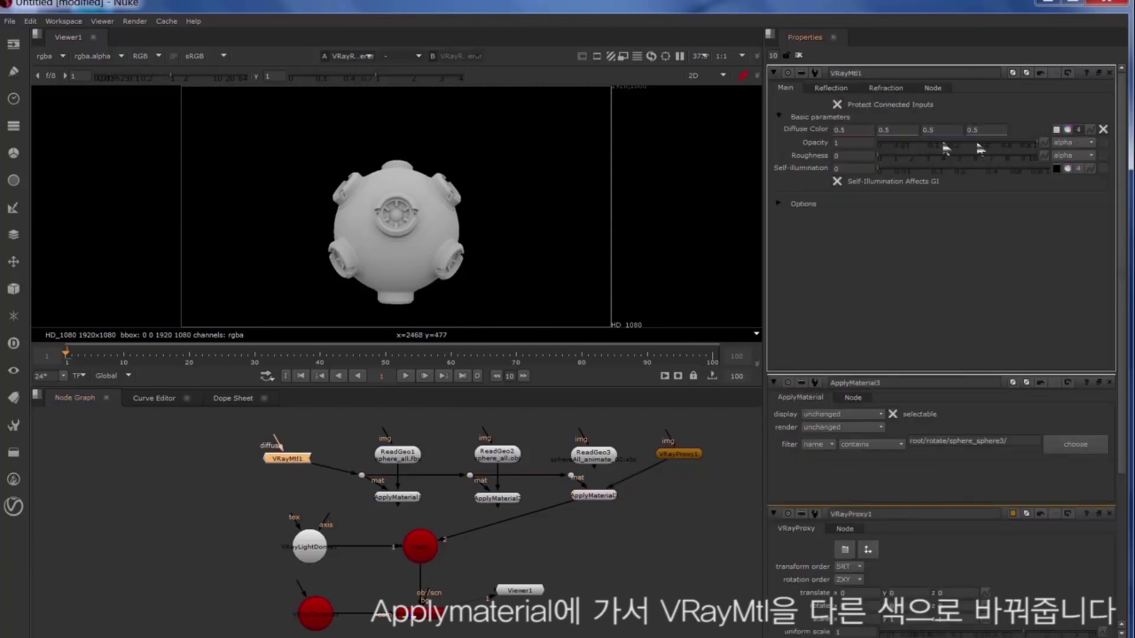
{"action": "double_click", "coordinate": [893, 130]}
{"action": "type", "text": "0"}
{"action": "key", "text": "Tab"}
{"action": "type", "text": "0"}
{"action": "key", "text": "Tab"}
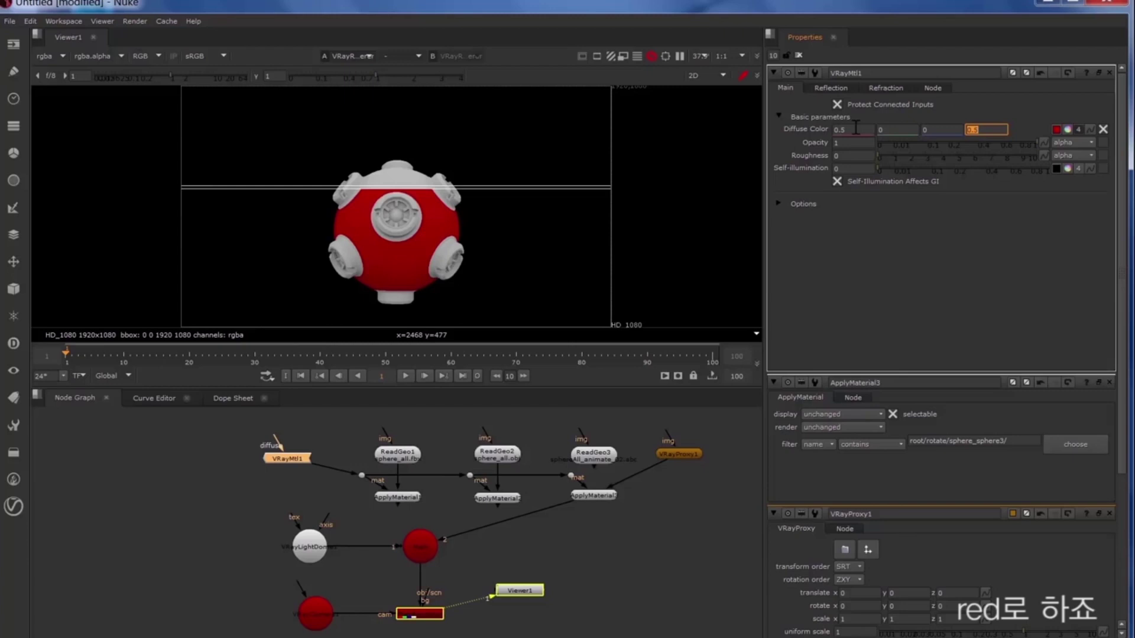
{"action": "left_click", "coordinate": [754, 501]}
Point VRayProxy1's File Path at sphere_and_frames.vrmesh in the VRmesh folder.
{"action": "double_click", "coordinate": [668, 453]}
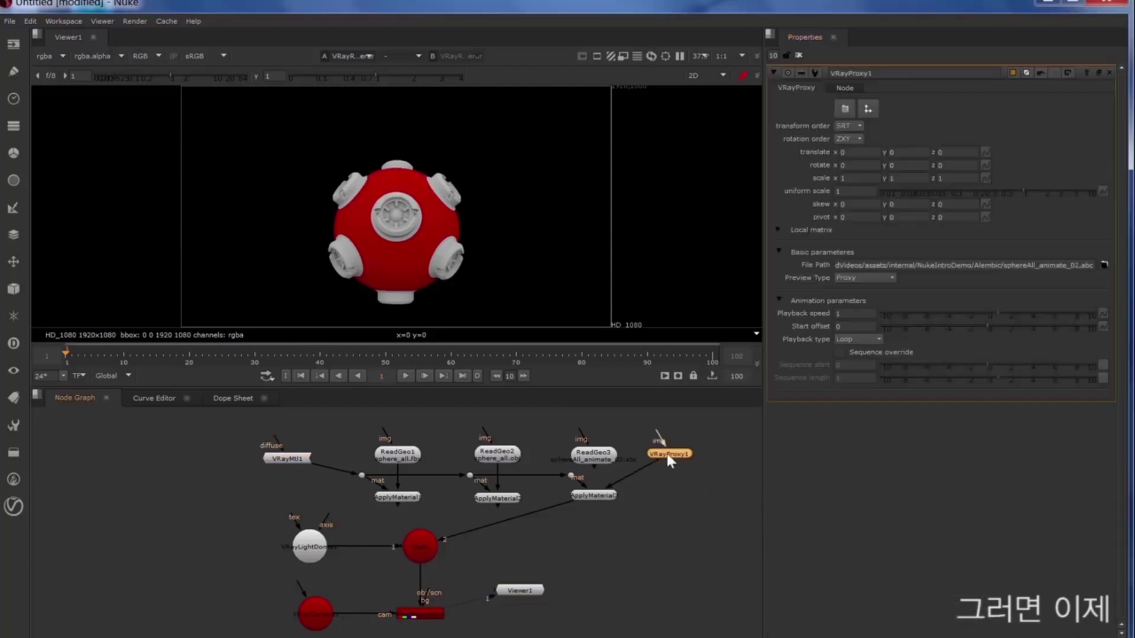
{"action": "left_click", "coordinate": [1103, 265]}
{"action": "left_click", "coordinate": [340, 232]}
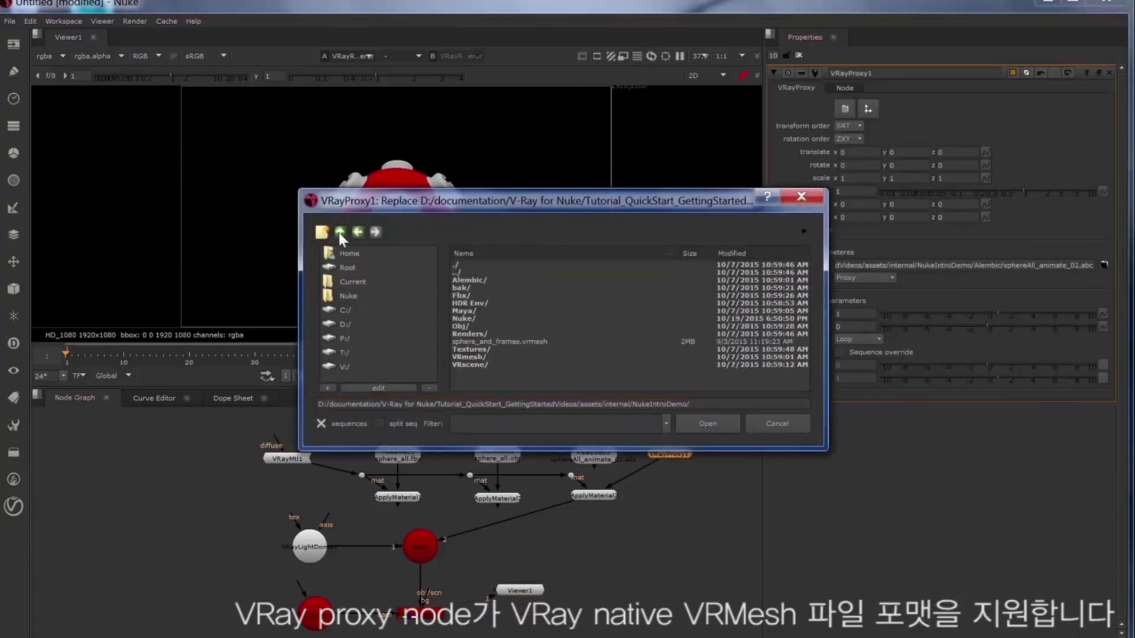
{"action": "left_click", "coordinate": [477, 355]}
{"action": "left_click", "coordinate": [517, 286]}
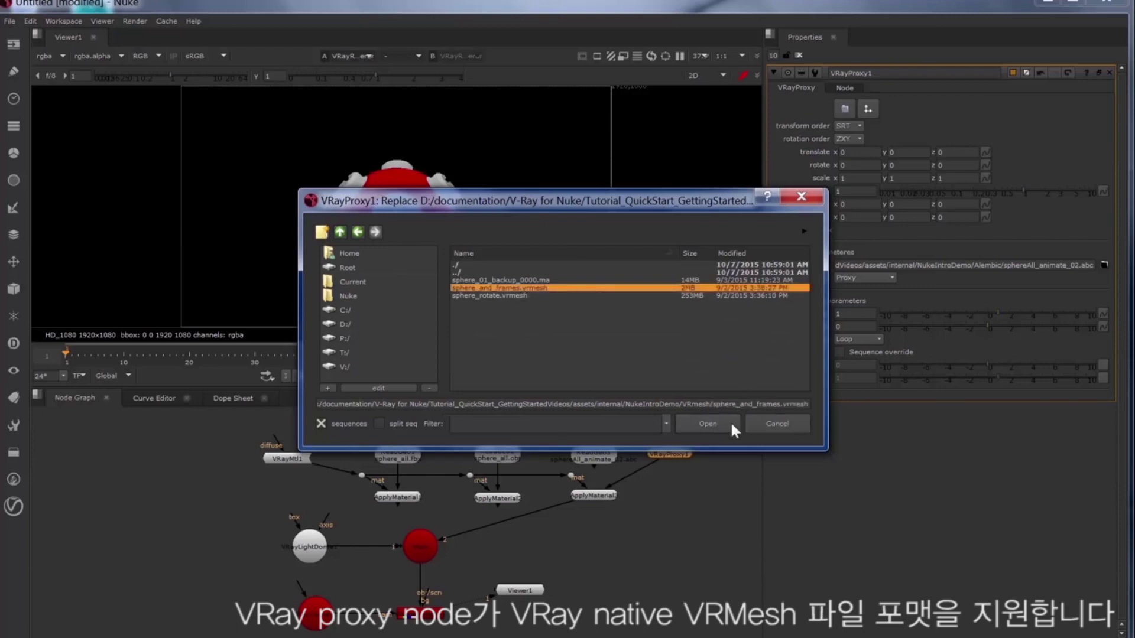
{"action": "left_click", "coordinate": [729, 421]}
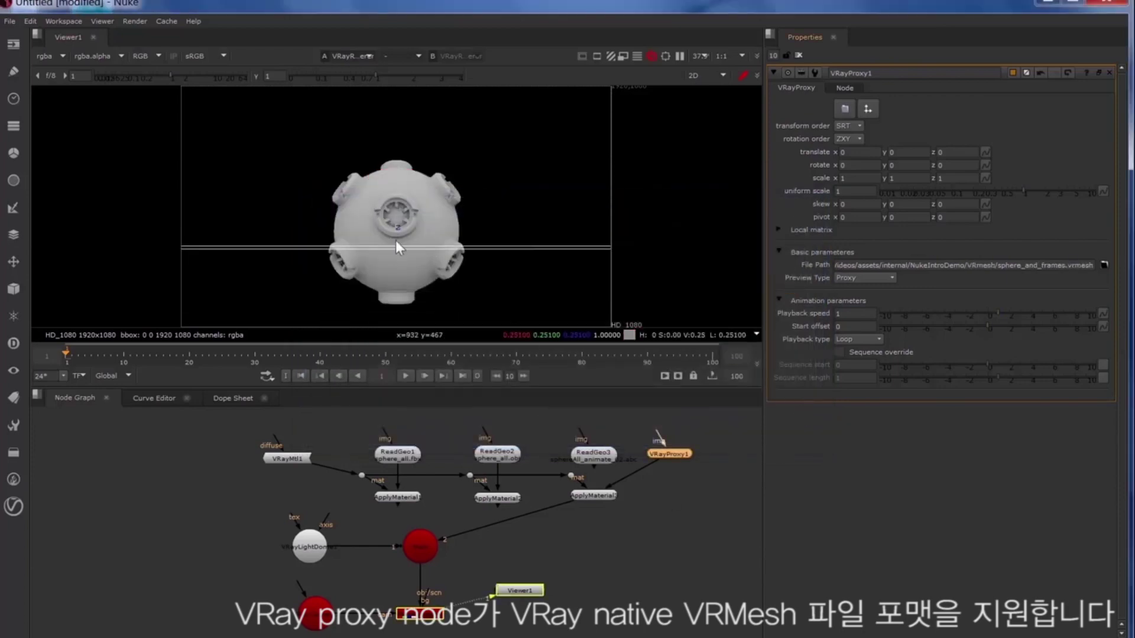
{"action": "double_click", "coordinate": [602, 460]}
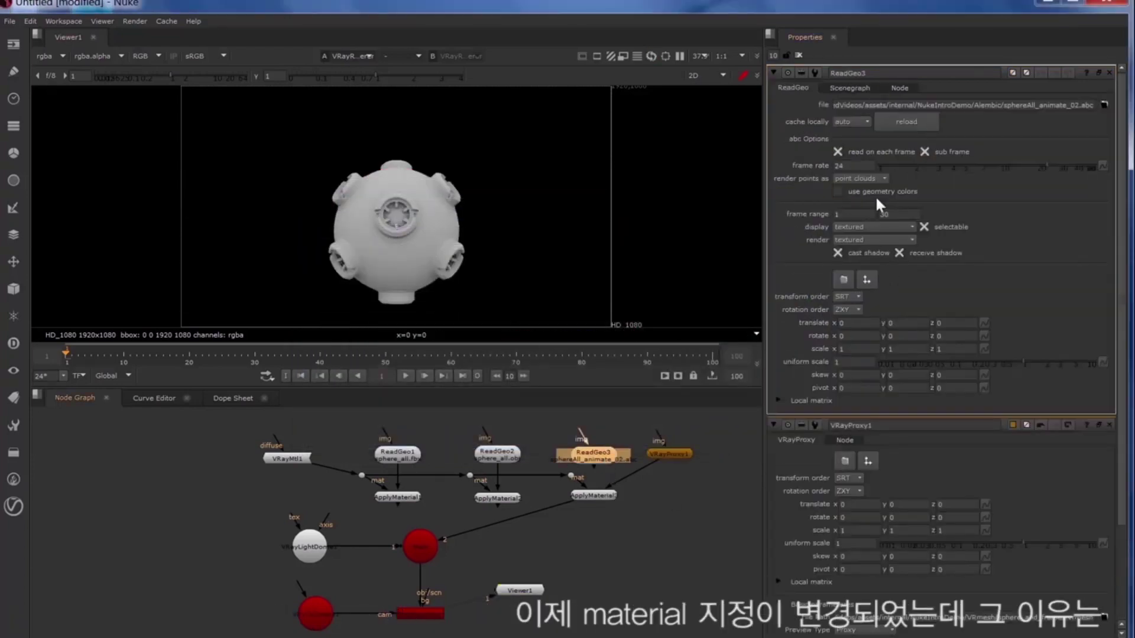
Inspect ReadGeo3's scene graph, then review VRayProxy1 and ApplyMaterial3's root/rotate/sphere_sphere3/ filter.
{"action": "left_click", "coordinate": [851, 88]}
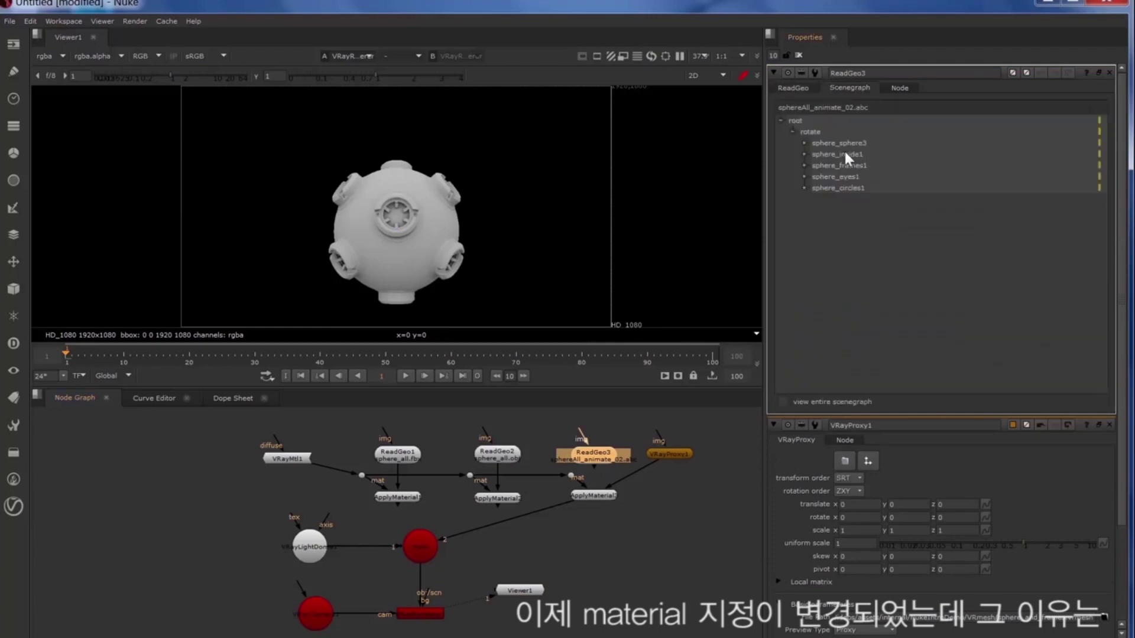
{"action": "left_click", "coordinate": [792, 88]}
{"action": "left_click", "coordinate": [798, 55]}
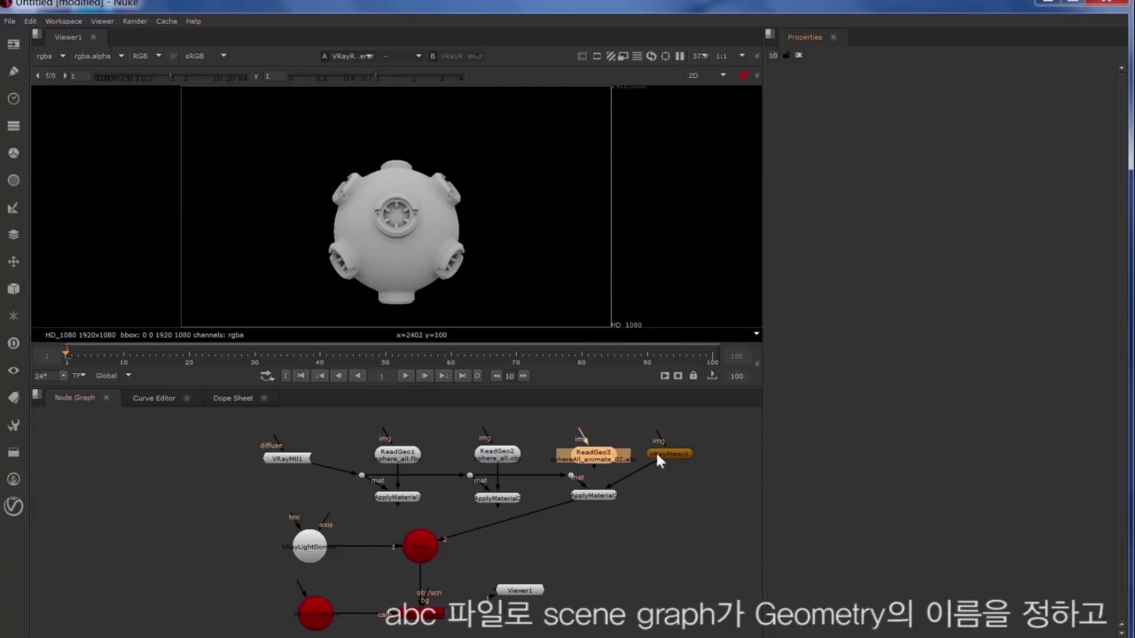
{"action": "double_click", "coordinate": [658, 461]}
{"action": "double_click", "coordinate": [595, 496]}
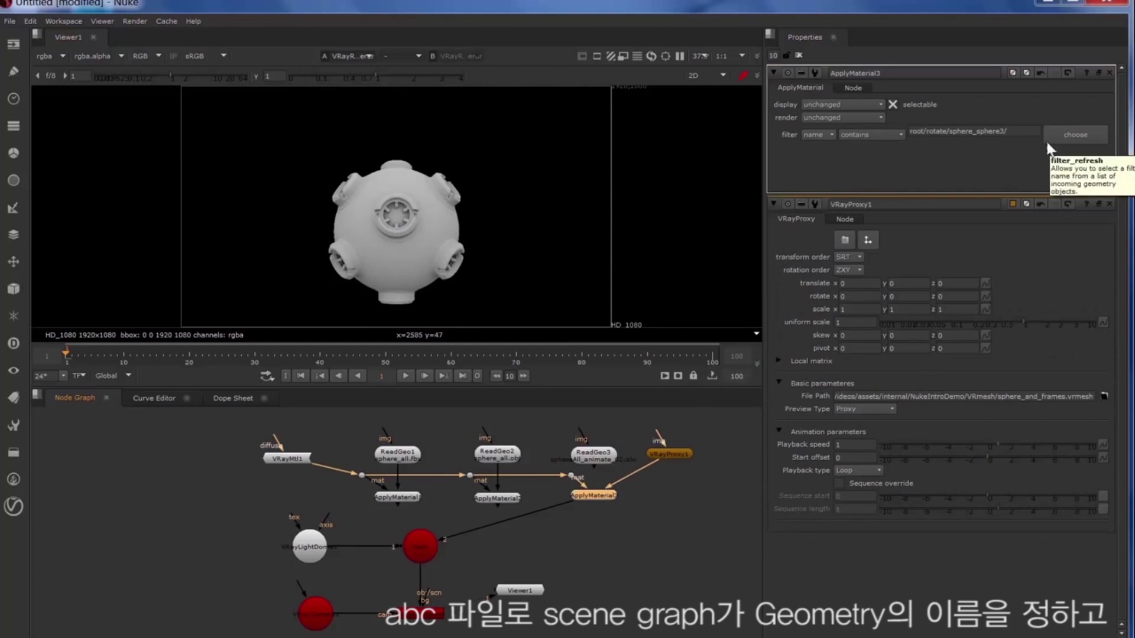
Change ApplyMaterial3's name filter to root/sphere_VRayMtl1 from the Object Name Chooser.
{"action": "left_click", "coordinate": [1073, 145]}
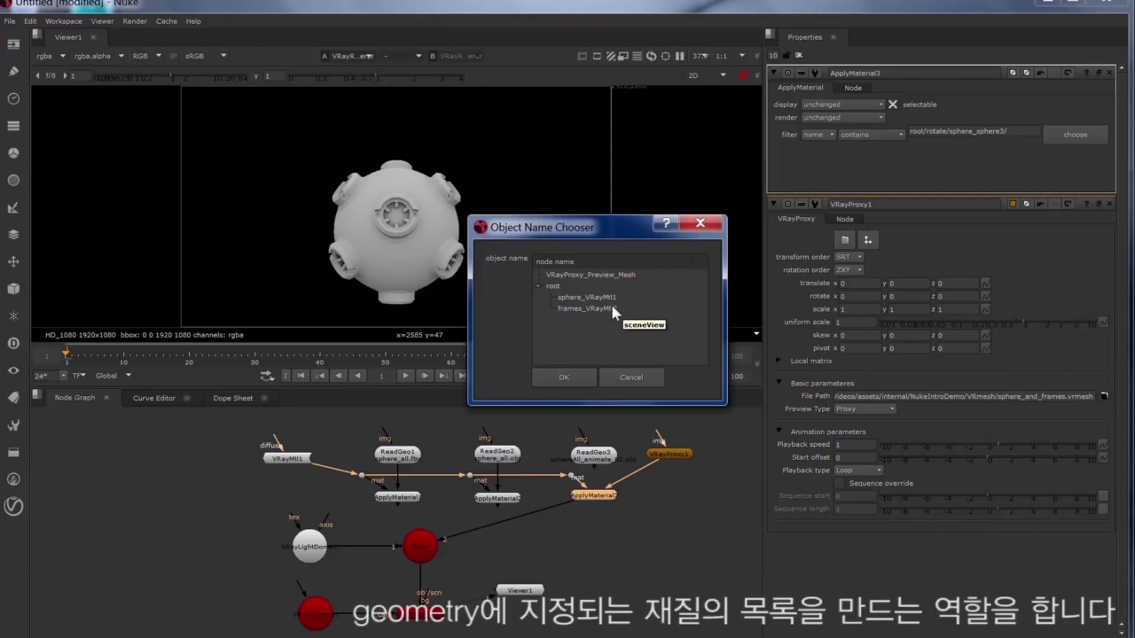
{"action": "left_click", "coordinate": [577, 295]}
{"action": "left_click", "coordinate": [555, 384]}
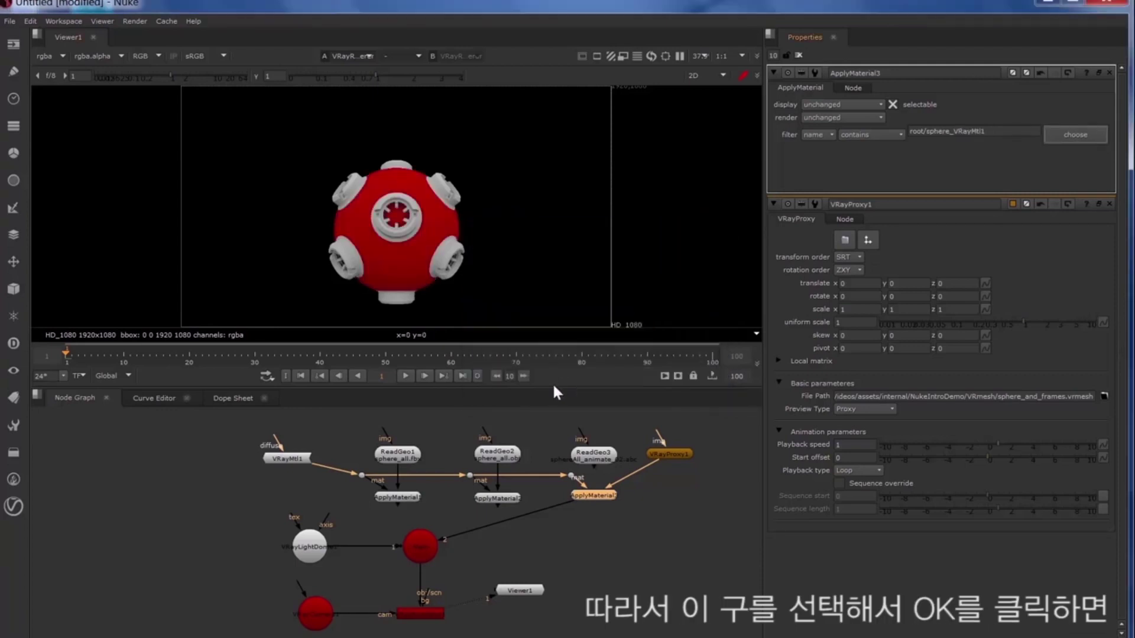